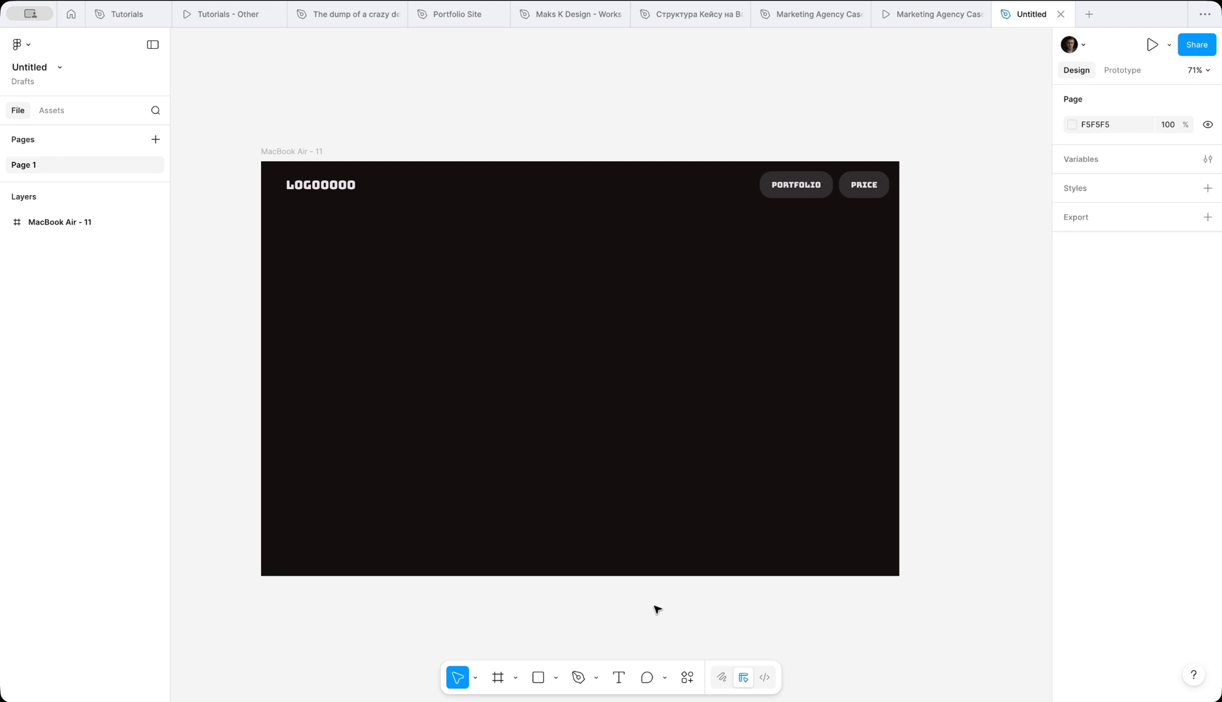
- Add the heading "Your Designer" to the MacBook frame, wrapped onto two lines at about 862 wide and placed near the frame's centre
{"action": "left_click", "coordinate": [619, 678]}
{"action": "left_click", "coordinate": [578, 384]}
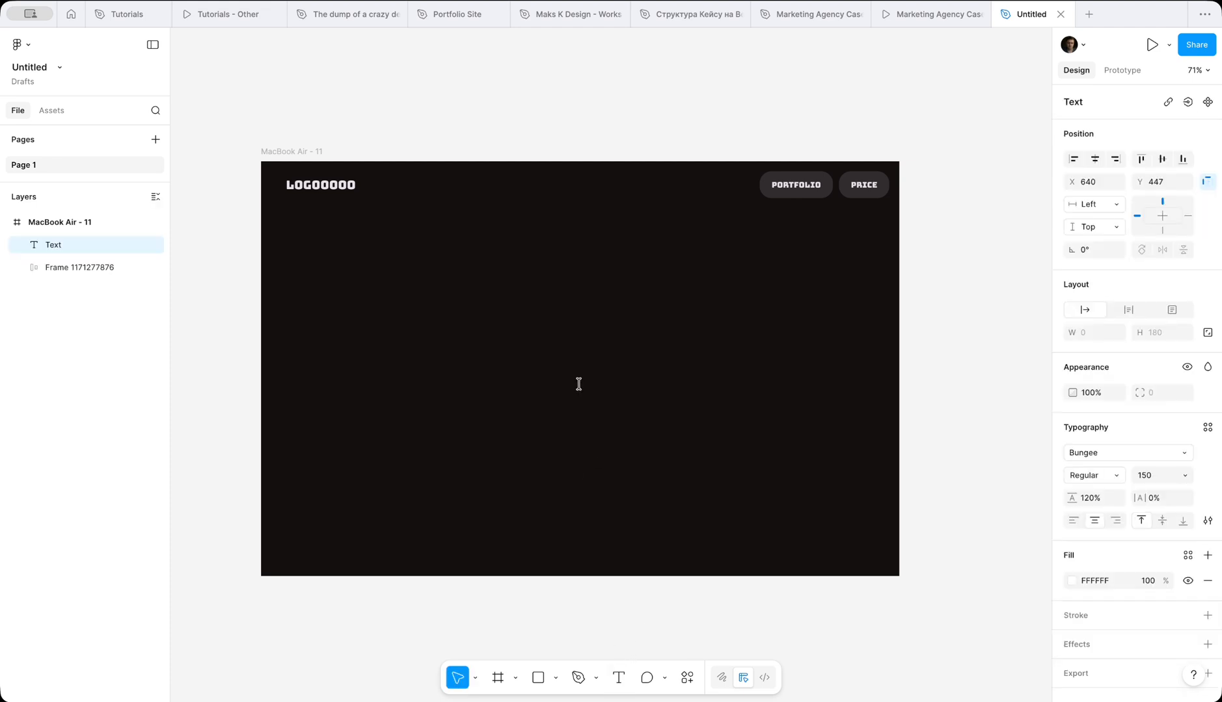
{"action": "type", "text": "You"}
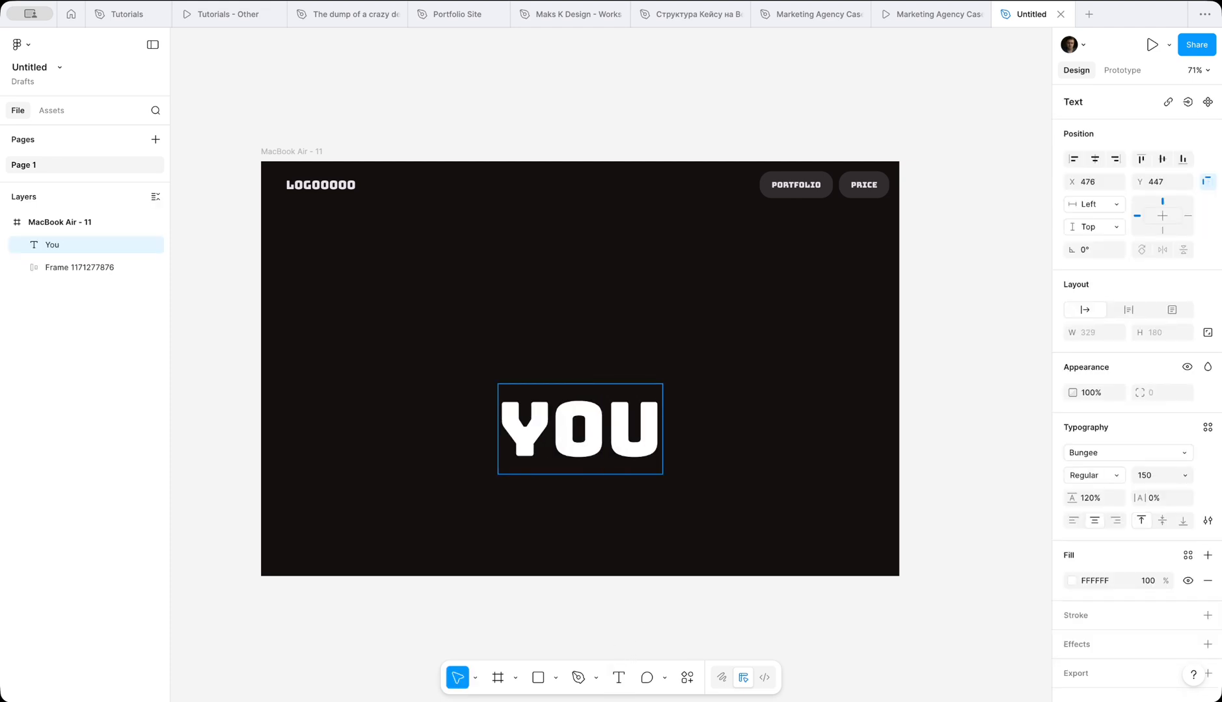
{"action": "type", "text": "r Des"}
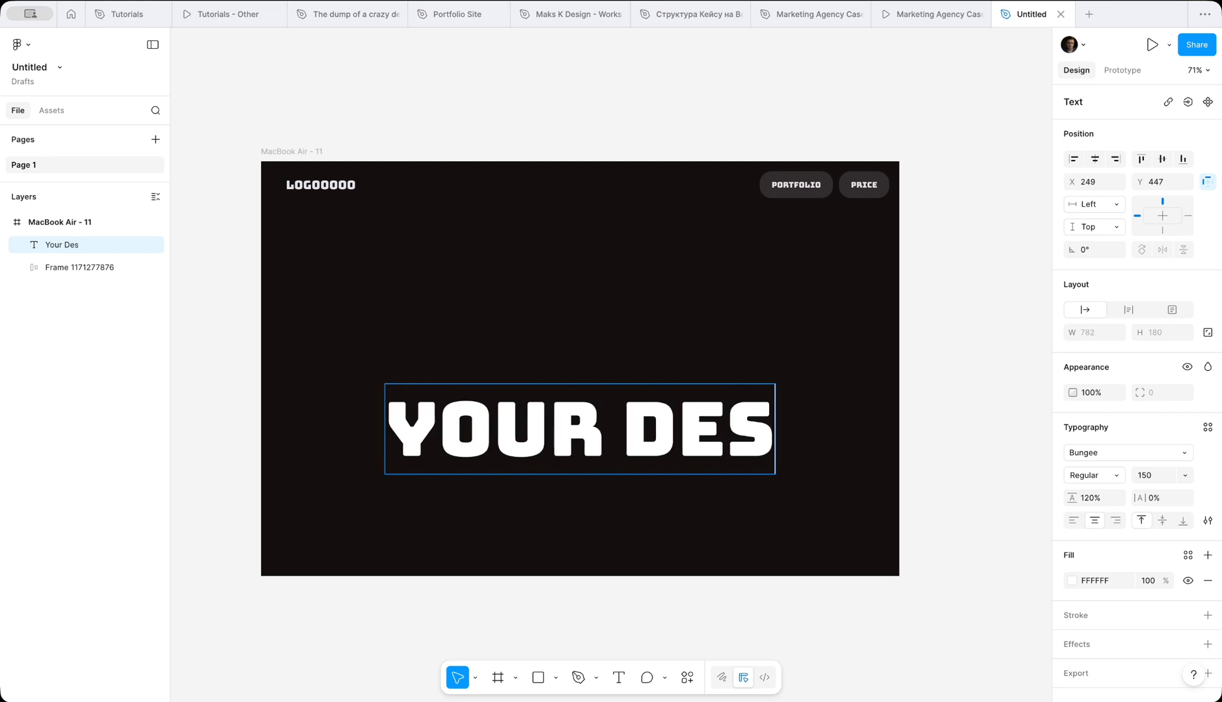
{"action": "type", "text": "igner"}
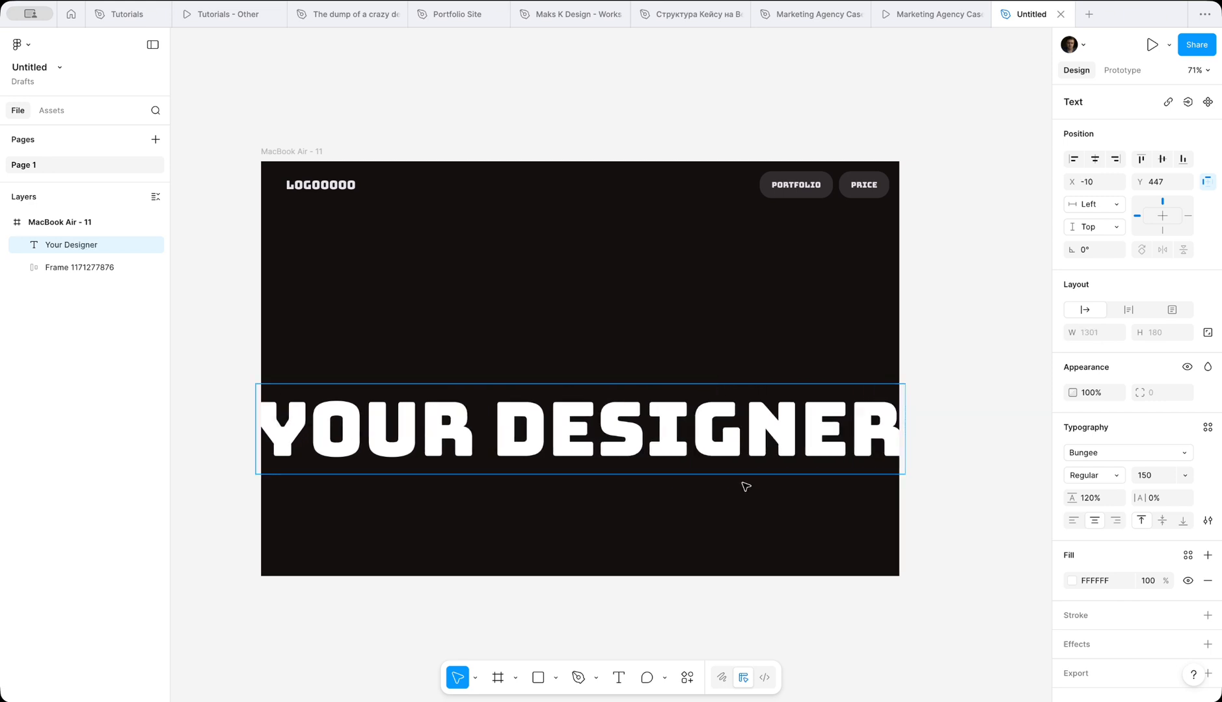
{"action": "key", "text": "Escape"}
{"action": "left_click_drag", "start_coordinate": [903, 434], "coordinate": [684, 430]}
{"action": "left_click_drag", "start_coordinate": [459, 449], "coordinate": [566, 348]}
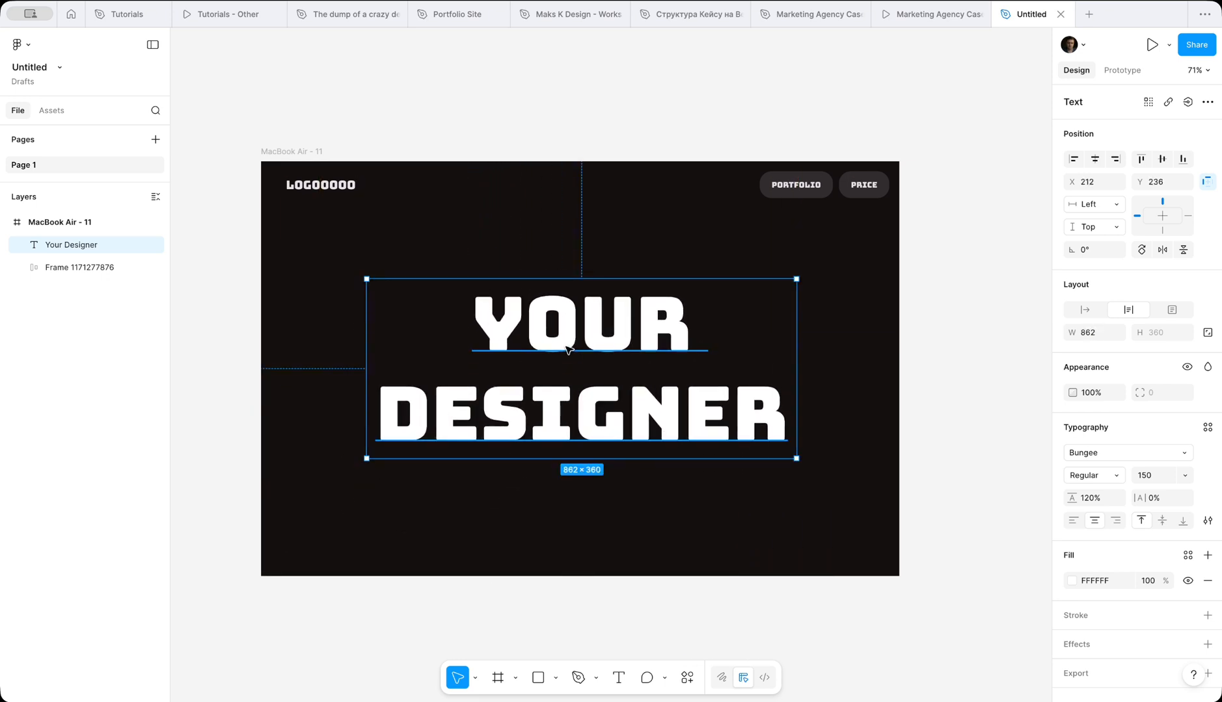
- Set the heading's fill to the frame's dark background colour, 141010, by sampling it
{"action": "left_click", "coordinate": [1072, 581]}
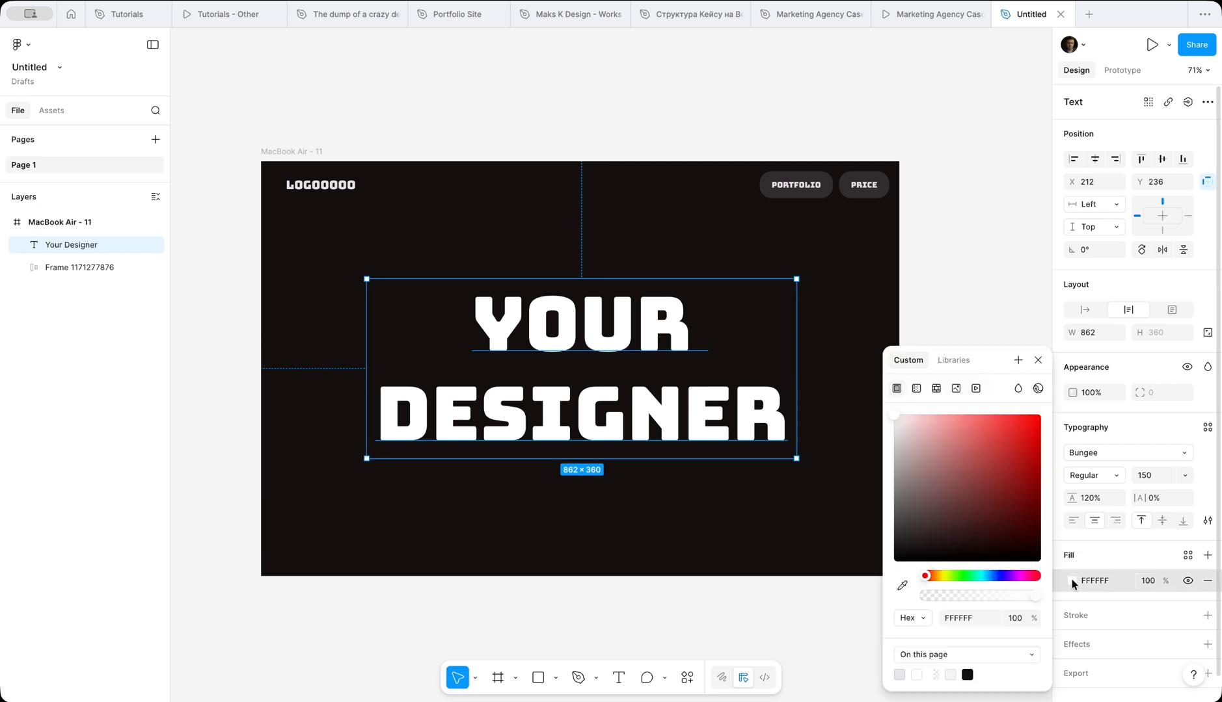
{"action": "left_click", "coordinate": [897, 586]}
{"action": "left_click", "coordinate": [774, 537]}
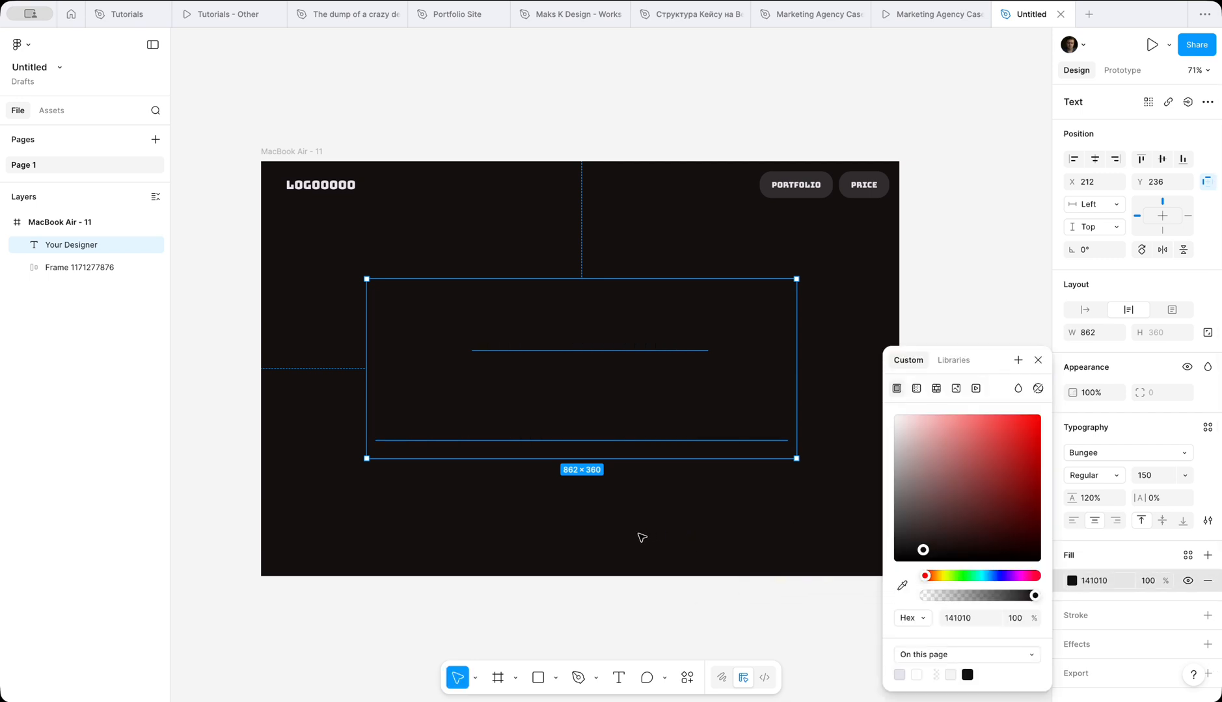
{"action": "left_click", "coordinate": [559, 590]}
- Move the "Your Designer" text out of the MacBook frame onto the empty canvas to its left
{"action": "scroll", "coordinate": [560, 590], "scroll_direction": "left", "scroll_amount": 3}
{"action": "scroll", "coordinate": [559, 590], "scroll_direction": "down", "scroll_amount": 3}
{"action": "scroll", "coordinate": [559, 590], "scroll_direction": "left", "scroll_amount": 1}
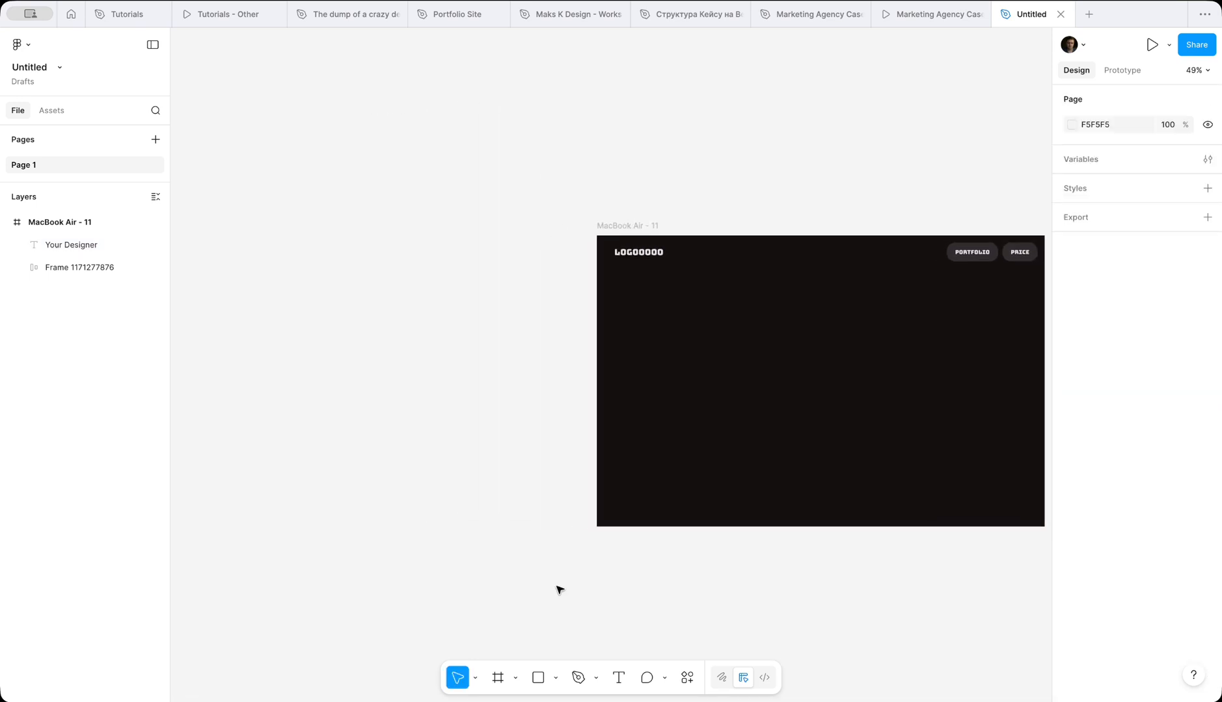
{"action": "left_click", "coordinate": [725, 441]}
{"action": "left_click_drag", "start_coordinate": [811, 381], "coordinate": [400, 450]}
- Place an ellipse on the empty canvas above the text and size it to 80 × 80 with its proportions locked
{"action": "scroll", "coordinate": [391, 320], "scroll_direction": "up", "scroll_amount": 5}
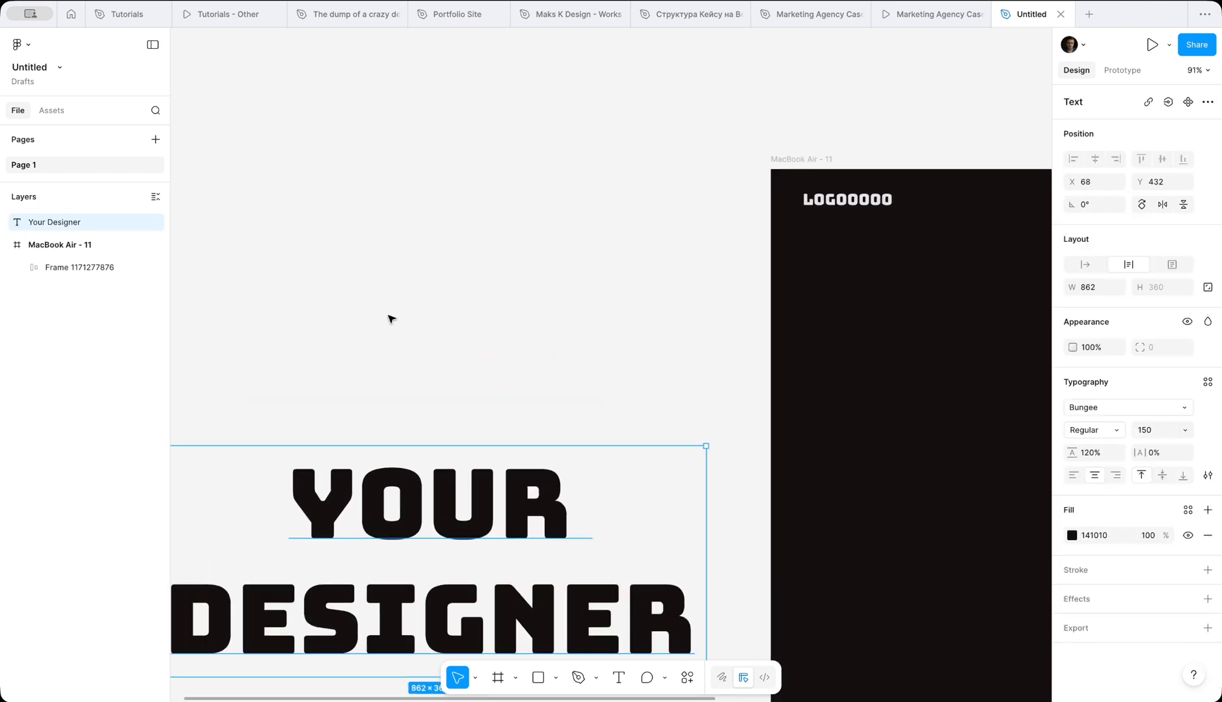
{"action": "scroll", "coordinate": [391, 319], "scroll_direction": "left", "scroll_amount": 2}
{"action": "scroll", "coordinate": [391, 319], "scroll_direction": "up", "scroll_amount": 5}
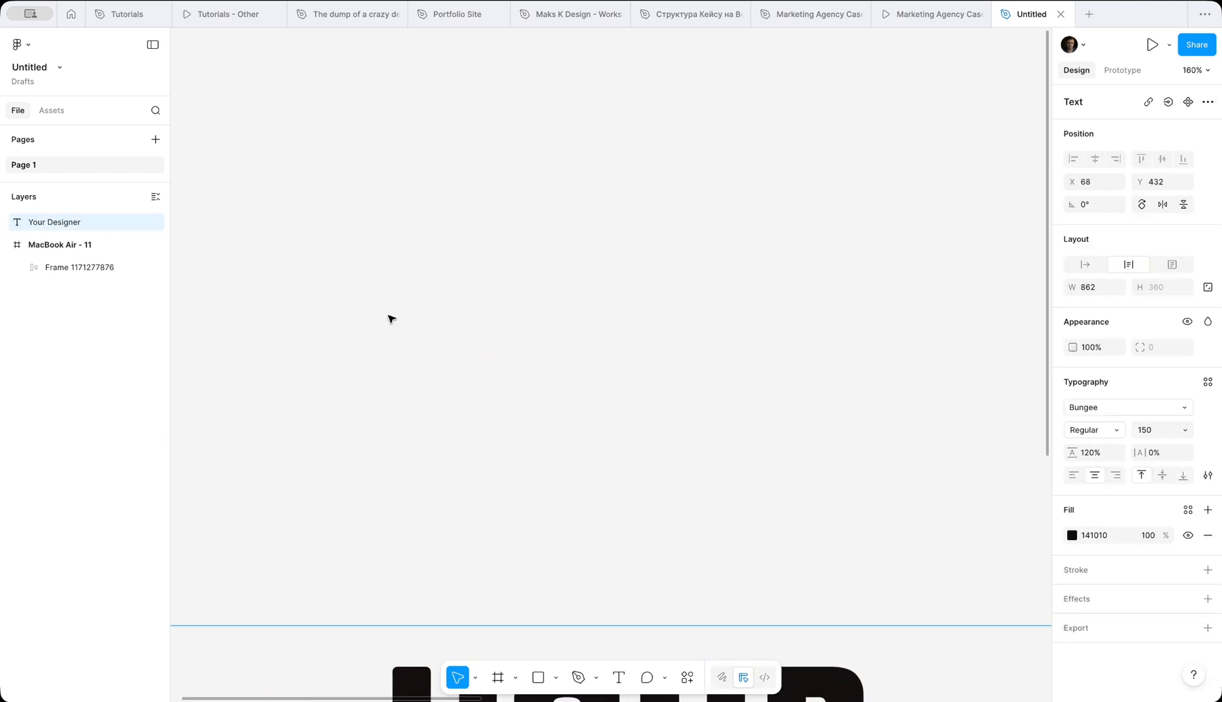
{"action": "left_click", "coordinate": [555, 681]}
{"action": "left_click", "coordinate": [576, 600]}
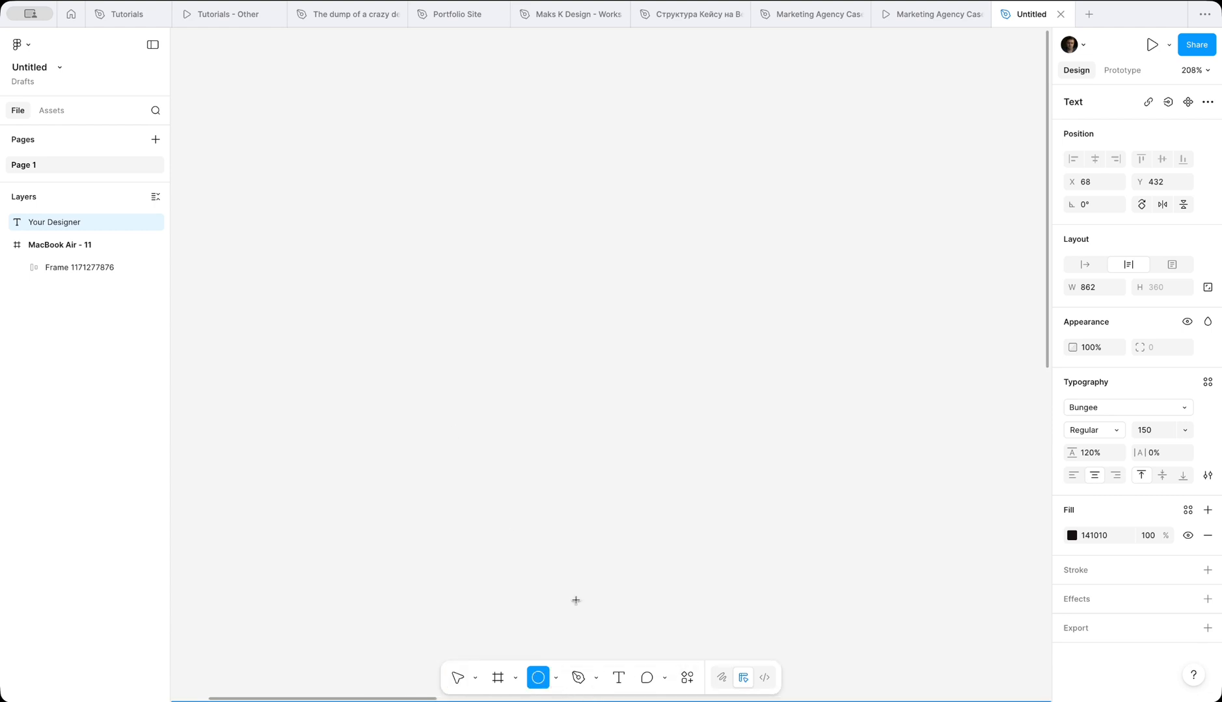
{"action": "left_click", "coordinate": [543, 318]}
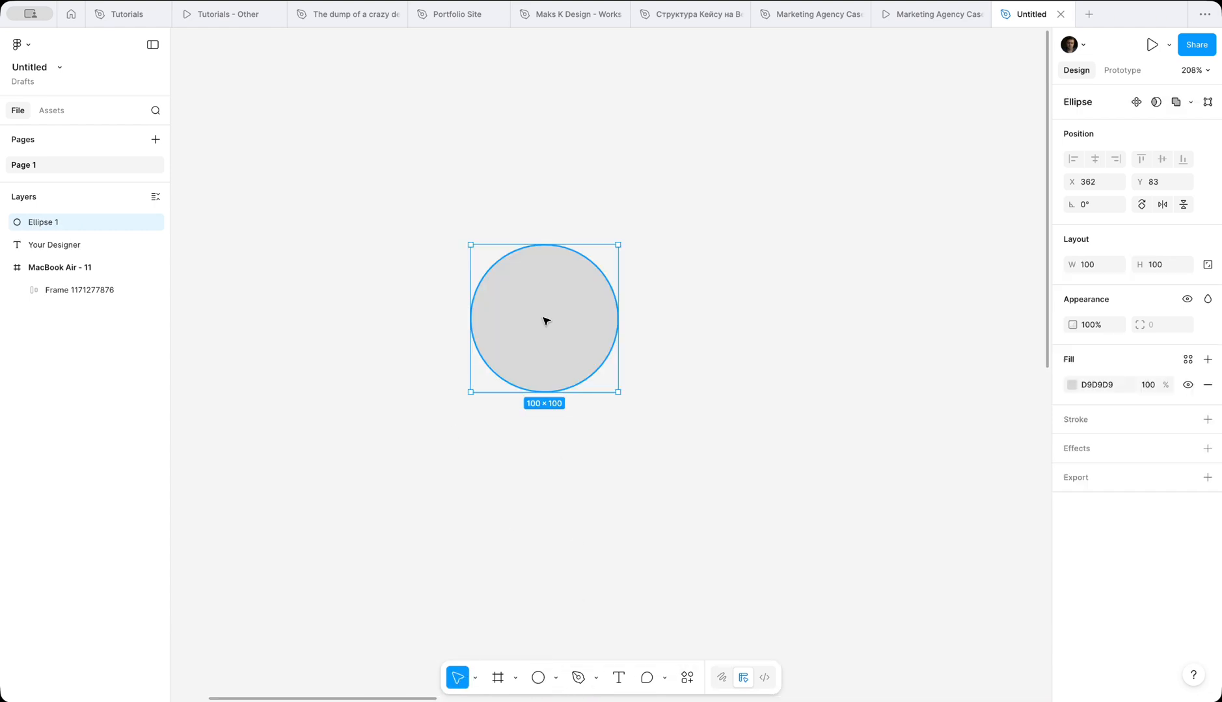
{"action": "left_click", "coordinate": [1100, 264]}
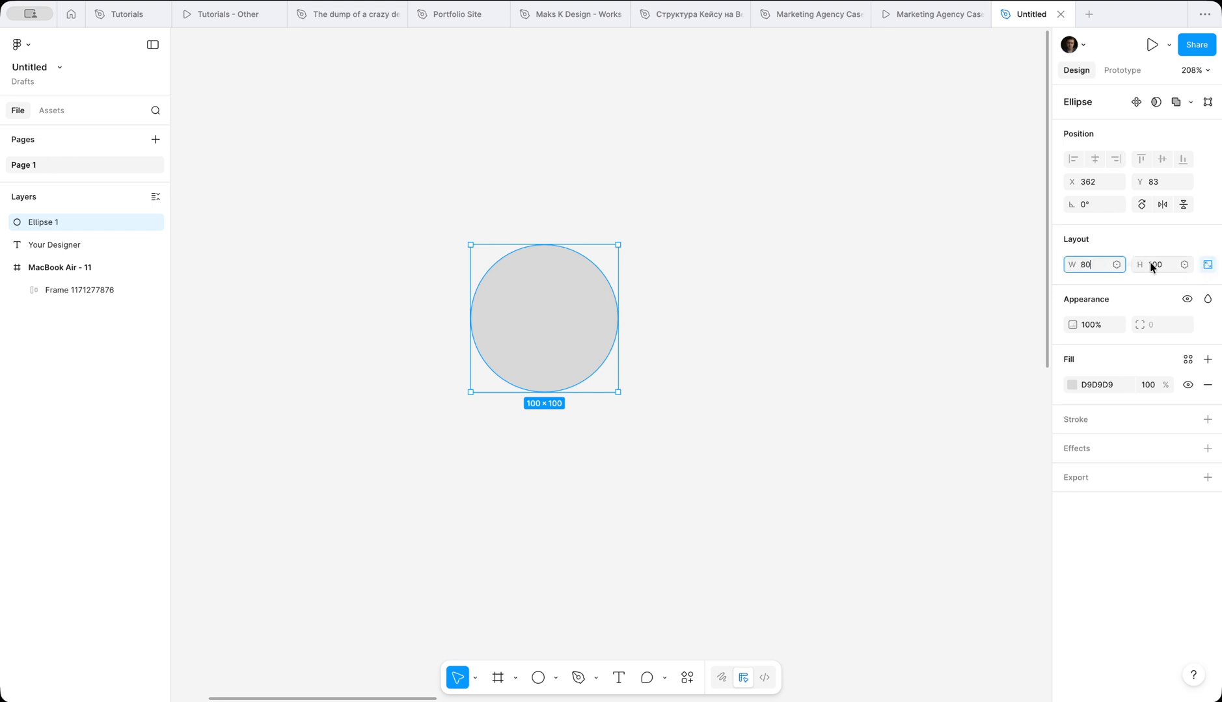
{"action": "key", "text": "Return"}
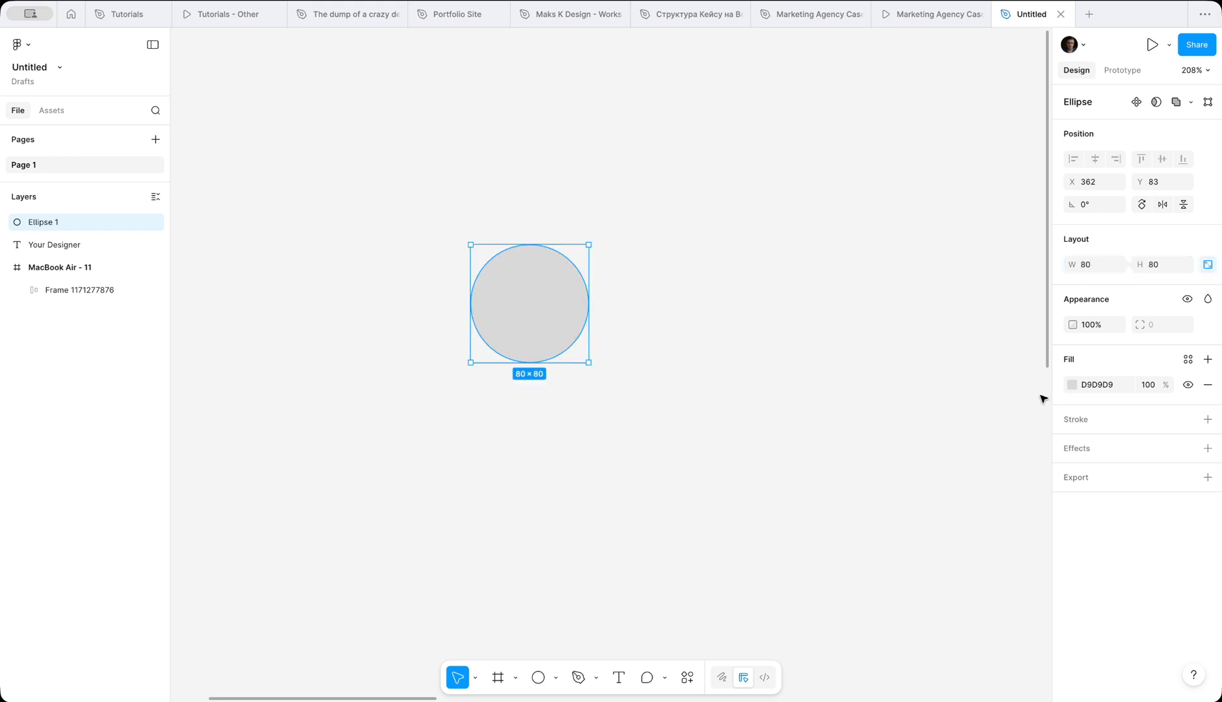
- Change the circle's fill to bright green 72E704
{"action": "left_click", "coordinate": [1072, 385]}
{"action": "left_click_drag", "start_coordinate": [925, 576], "coordinate": [951, 575]}
{"action": "left_click_drag", "start_coordinate": [896, 434], "coordinate": [1037, 436]}
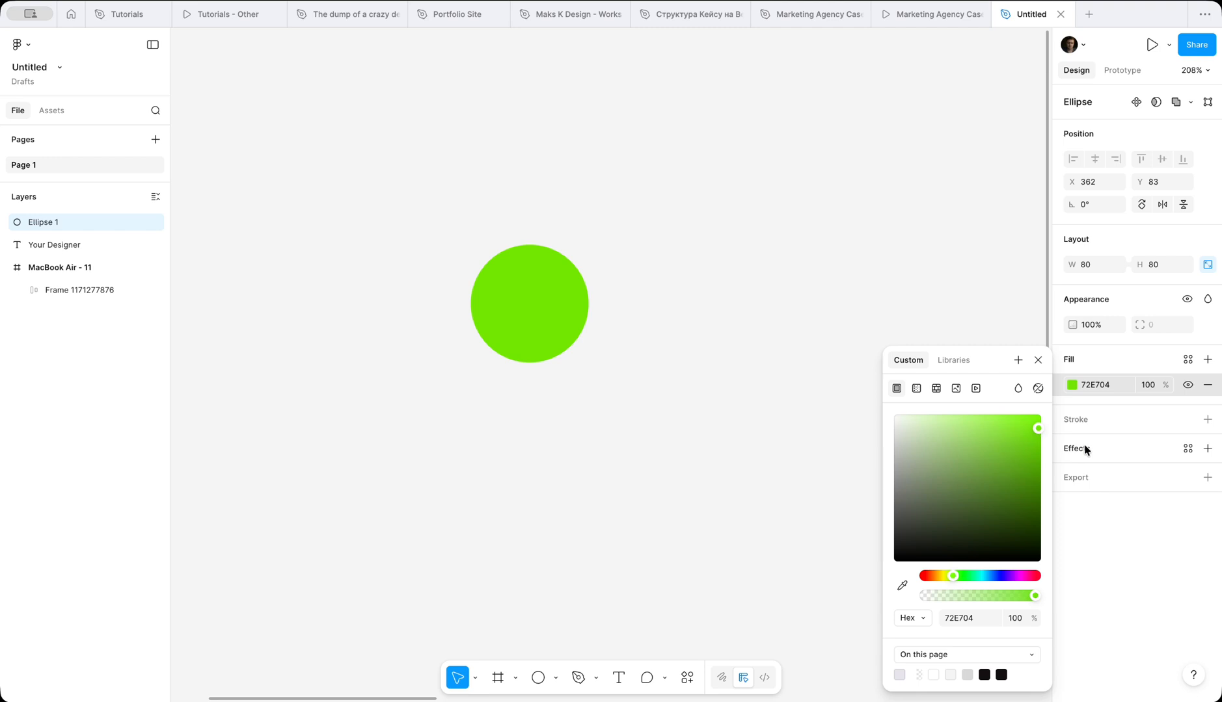
- Add a uniform layer blur of 72 to the green circle
{"action": "left_click", "coordinate": [1205, 449]}
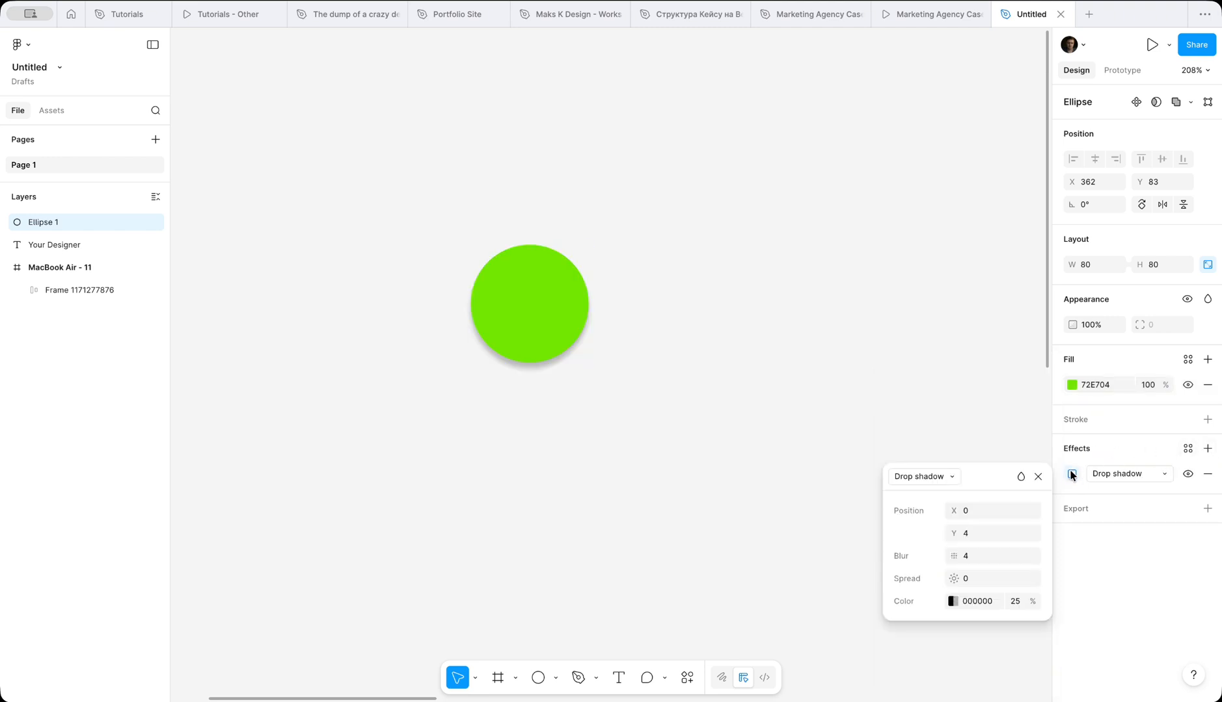
{"action": "left_click", "coordinate": [1116, 478]}
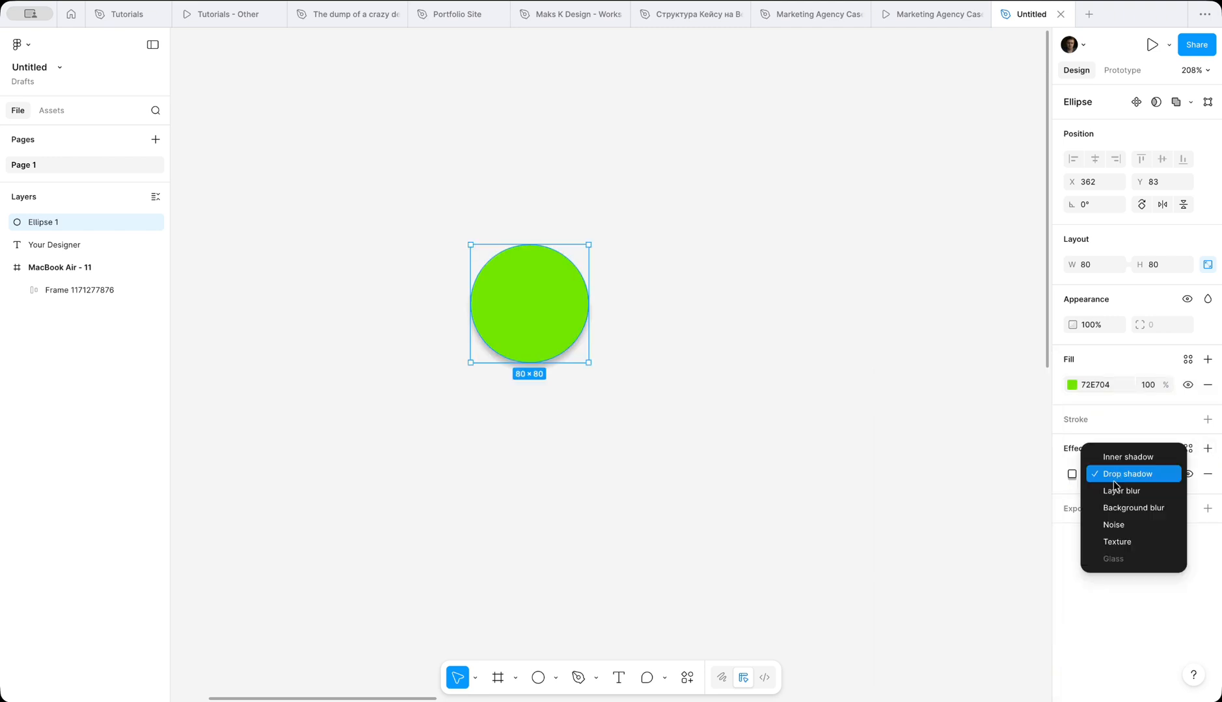
{"action": "left_click", "coordinate": [1112, 490]}
{"action": "left_click", "coordinate": [1071, 474]}
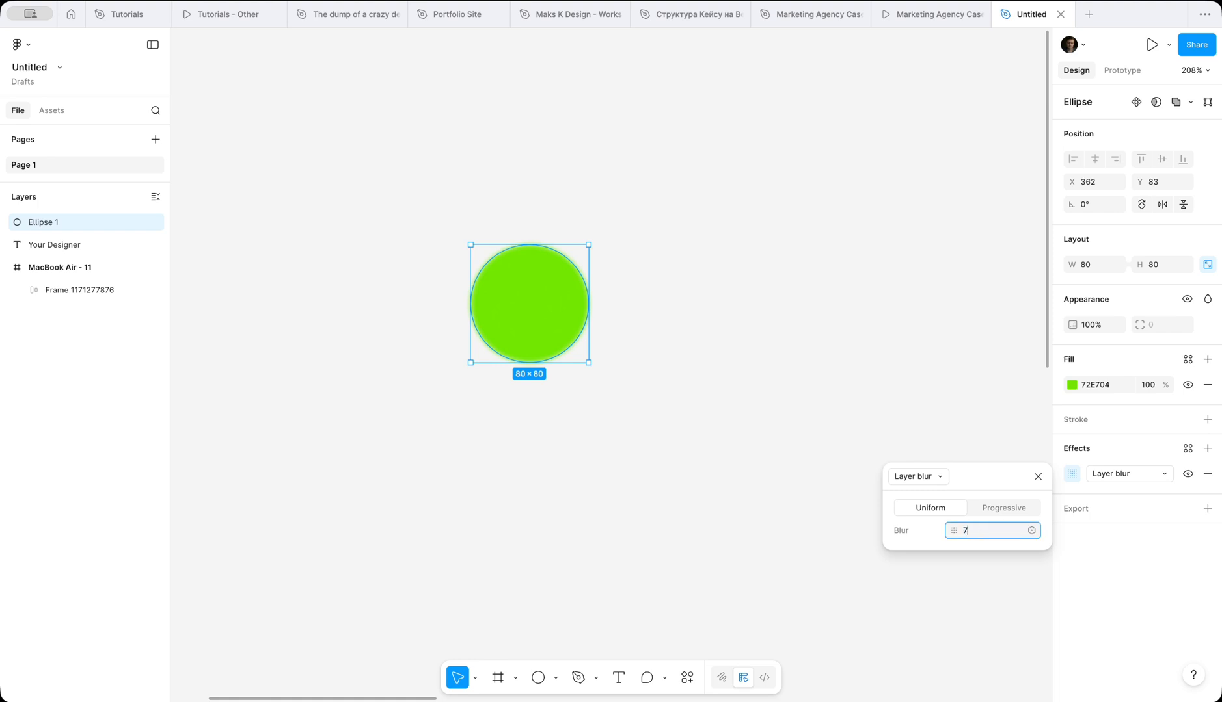
{"action": "key", "text": "Return"}
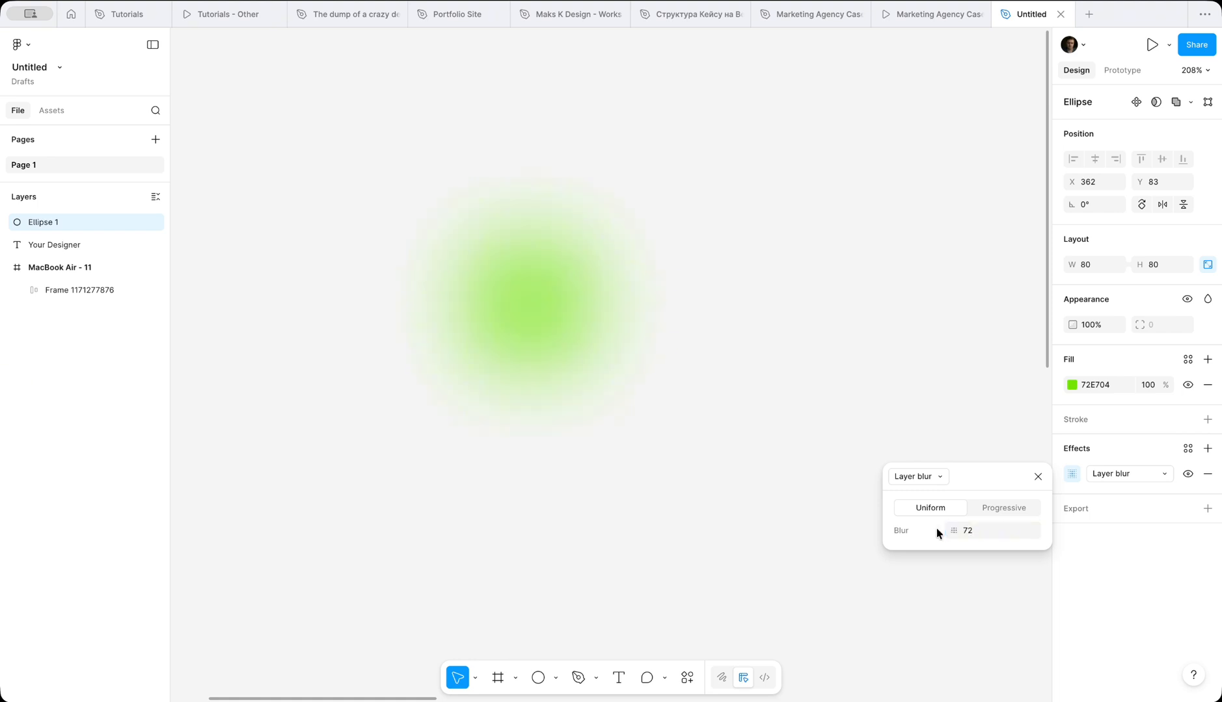
{"action": "left_click", "coordinate": [756, 411]}
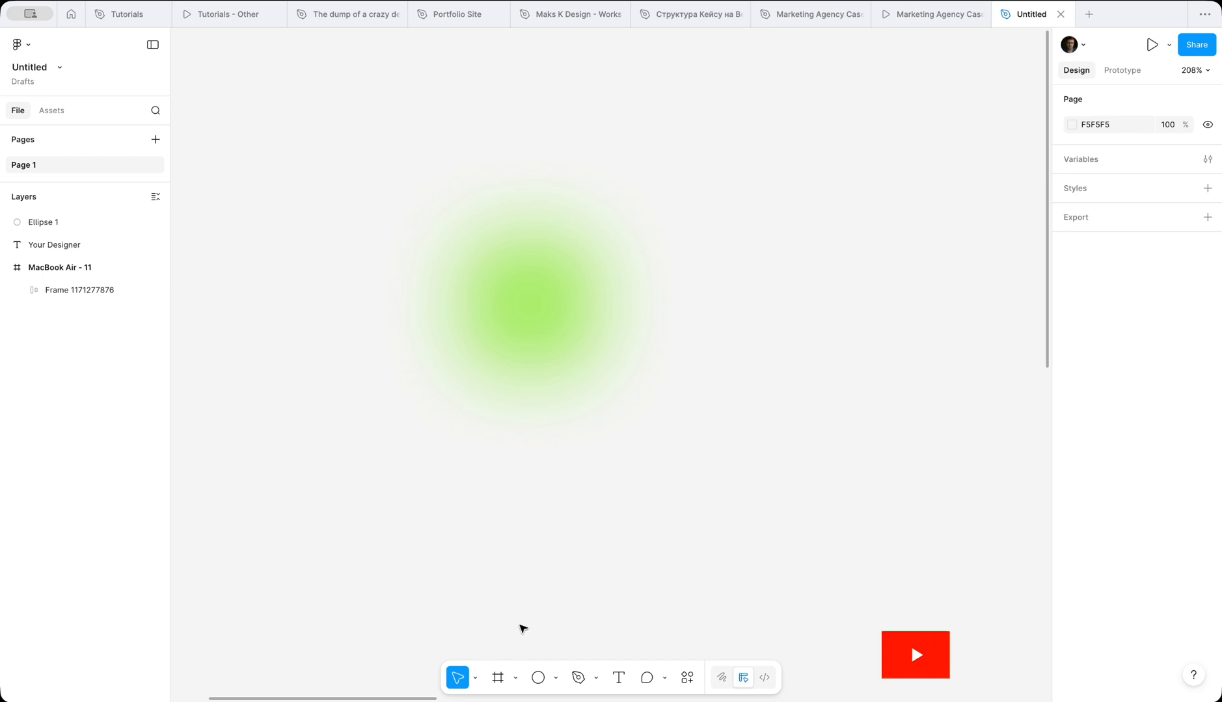
- Draw a frame below and to the right of the blurred circle and set its size to 80 × 80
{"action": "left_click", "coordinate": [498, 678]}
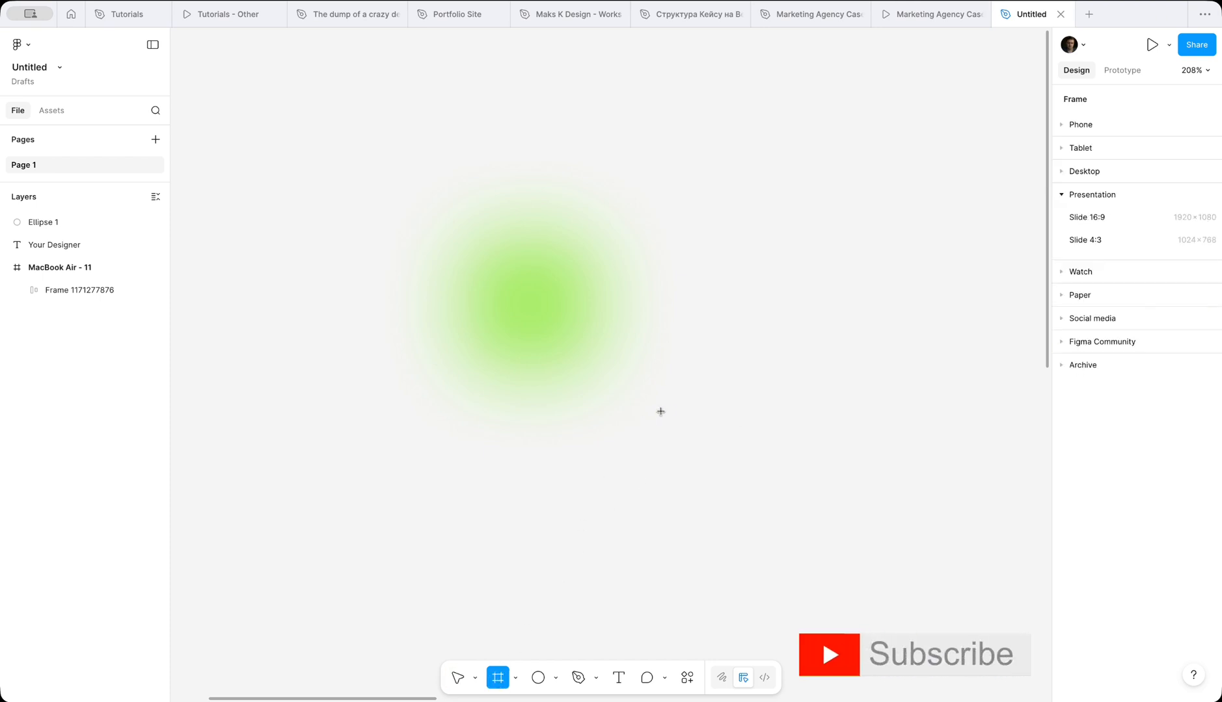
{"action": "left_click_drag", "start_coordinate": [663, 408], "coordinate": [741, 491]}
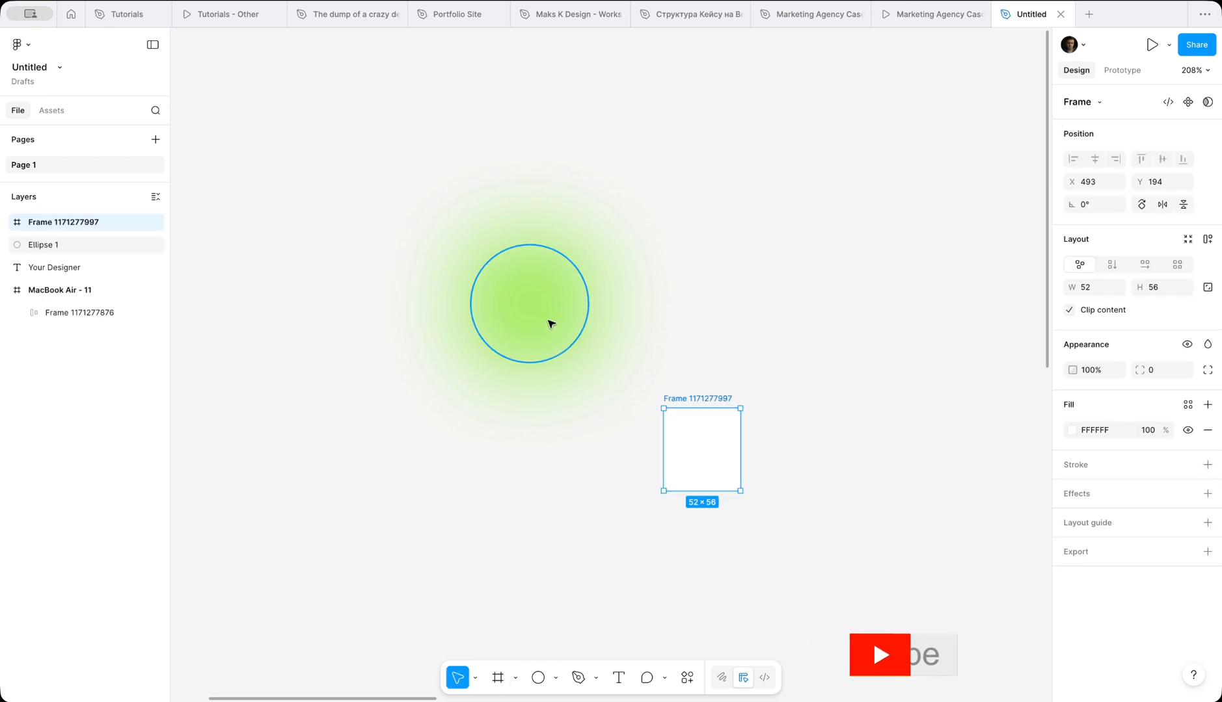
{"action": "left_click", "coordinate": [577, 329]}
{"action": "left_click", "coordinate": [684, 396]}
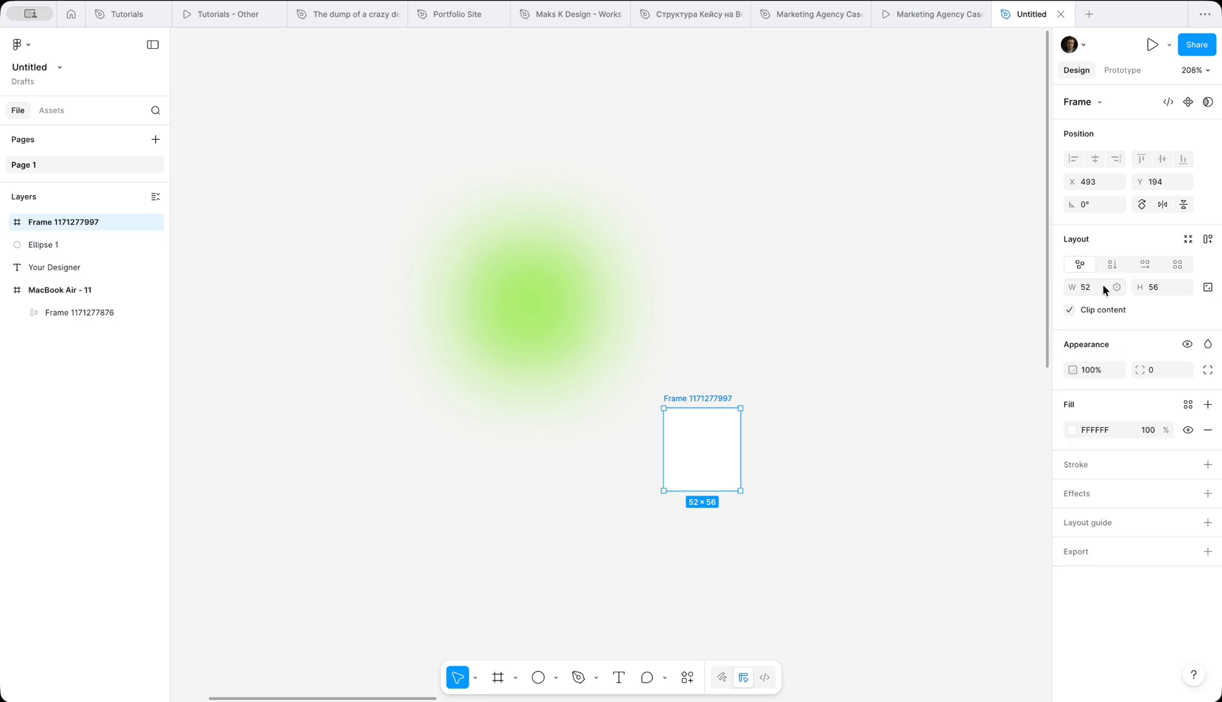
{"action": "type", "text": "80"}
{"action": "left_click", "coordinate": [1158, 290]}
{"action": "type", "text": "80"}
{"action": "key", "text": "Return"}
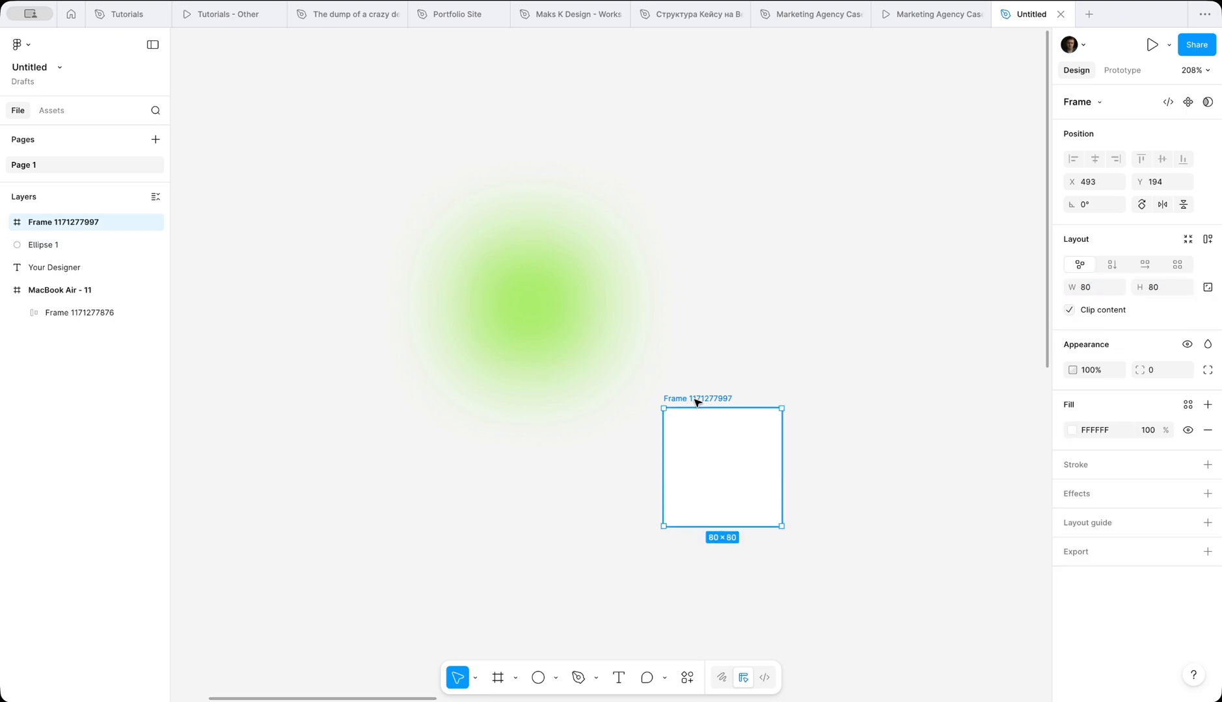
- Rename the new frame "light" and move it up beside the blurred circle
{"action": "double_click", "coordinate": [693, 400]}
{"action": "key", "text": "BackSpace"}
{"action": "left_click", "coordinate": [817, 310]}
{"action": "left_click_drag", "start_coordinate": [726, 447], "coordinate": [718, 307]}
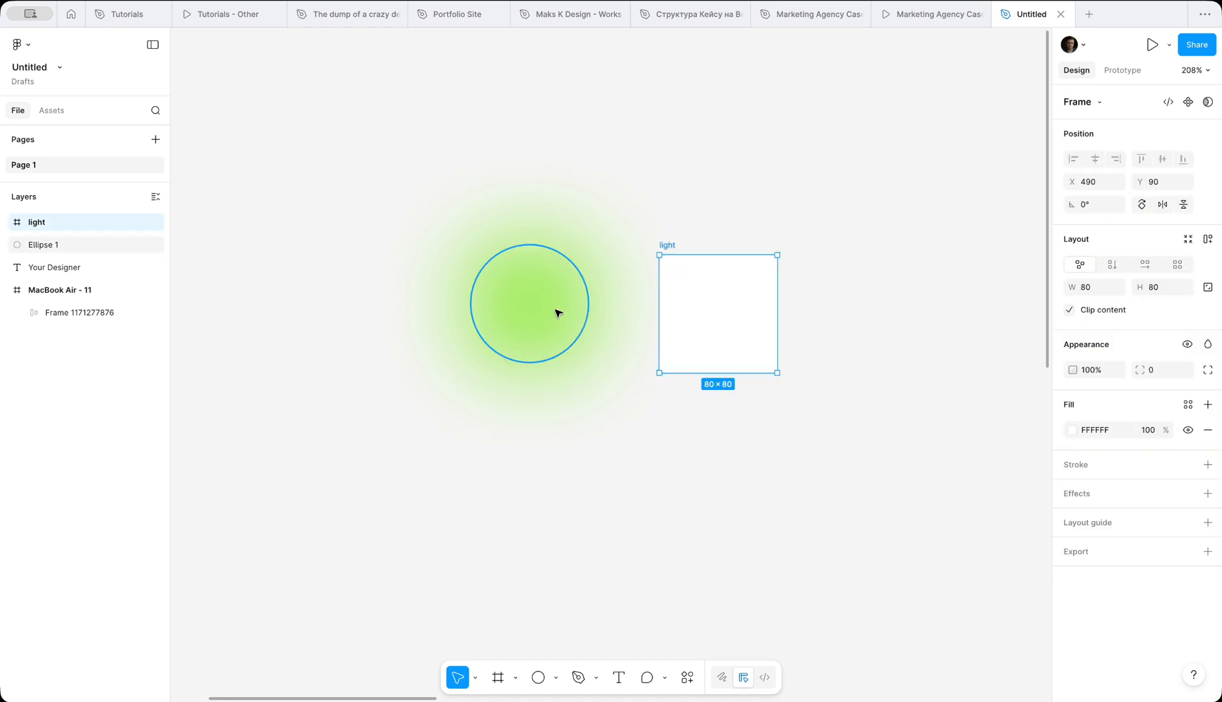
- Move the blurred green circle into the light frame and centre it horizontally and vertically
{"action": "left_click", "coordinate": [532, 305]}
{"action": "left_click_drag", "start_coordinate": [532, 305], "coordinate": [718, 319]}
{"action": "left_click", "coordinate": [1096, 159]}
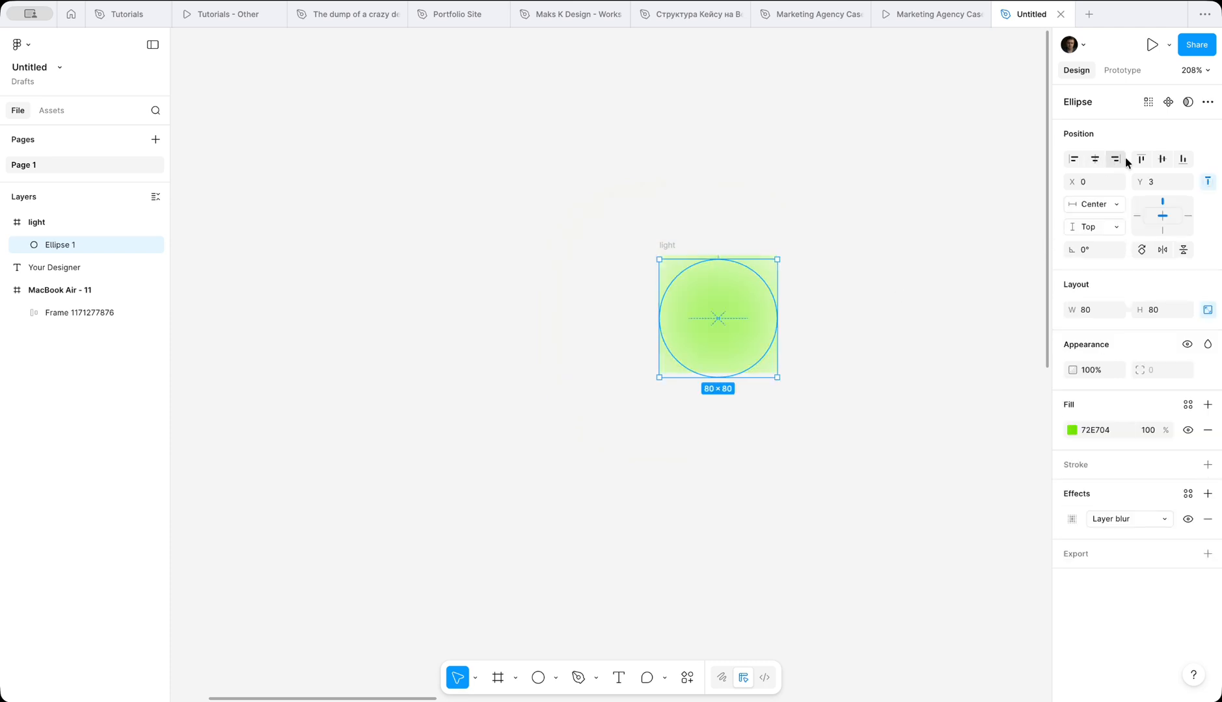
{"action": "left_click", "coordinate": [1162, 159]}
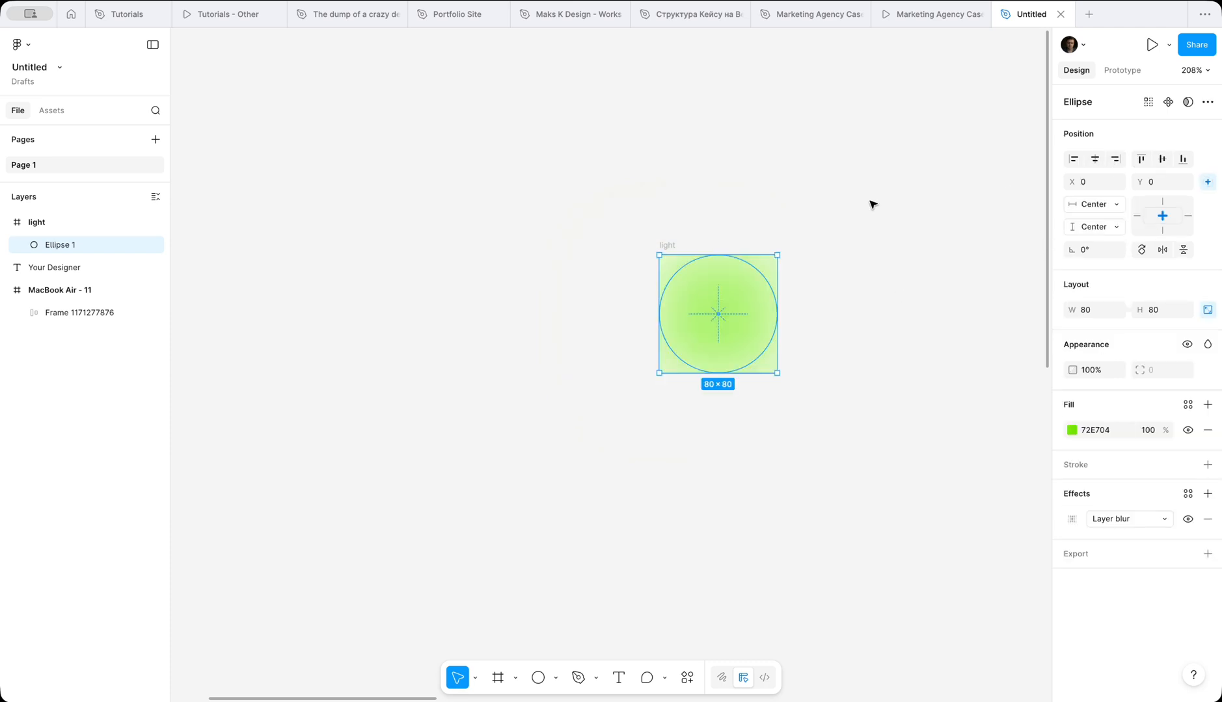
- Remove the light frame's white fill and turn off Clip content for it
{"action": "left_click", "coordinate": [667, 246]}
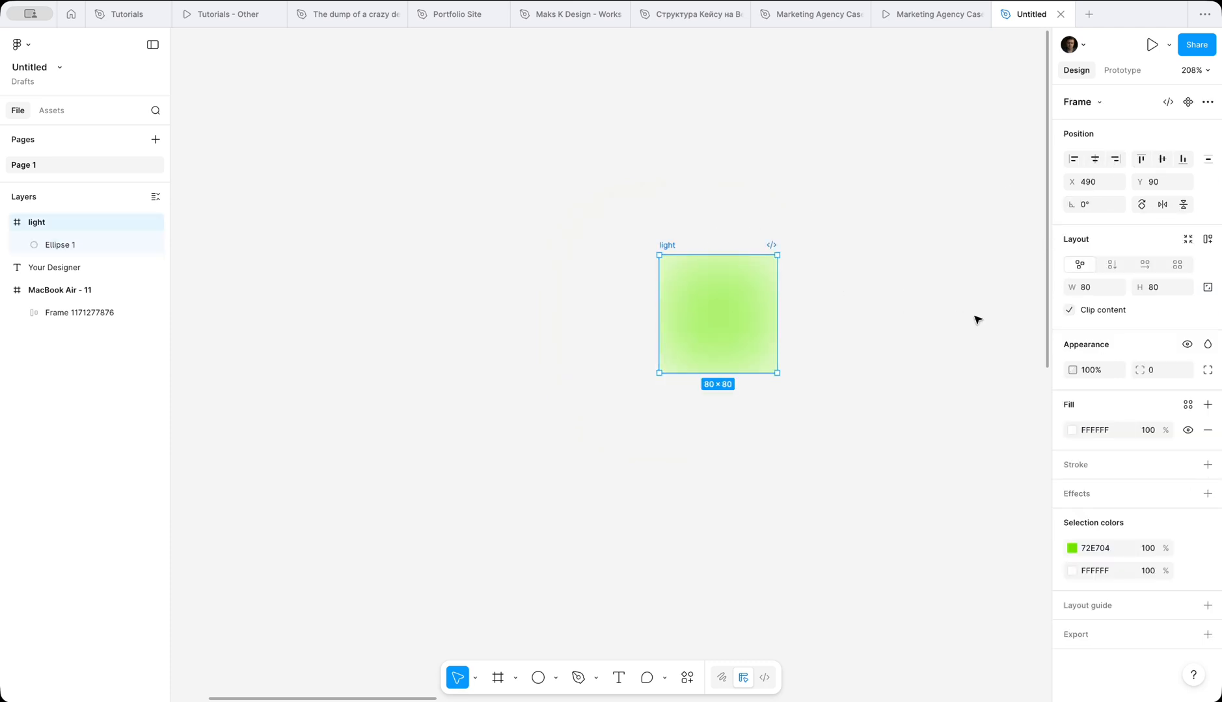
{"action": "left_click", "coordinate": [1203, 434]}
{"action": "left_click", "coordinate": [1070, 310]}
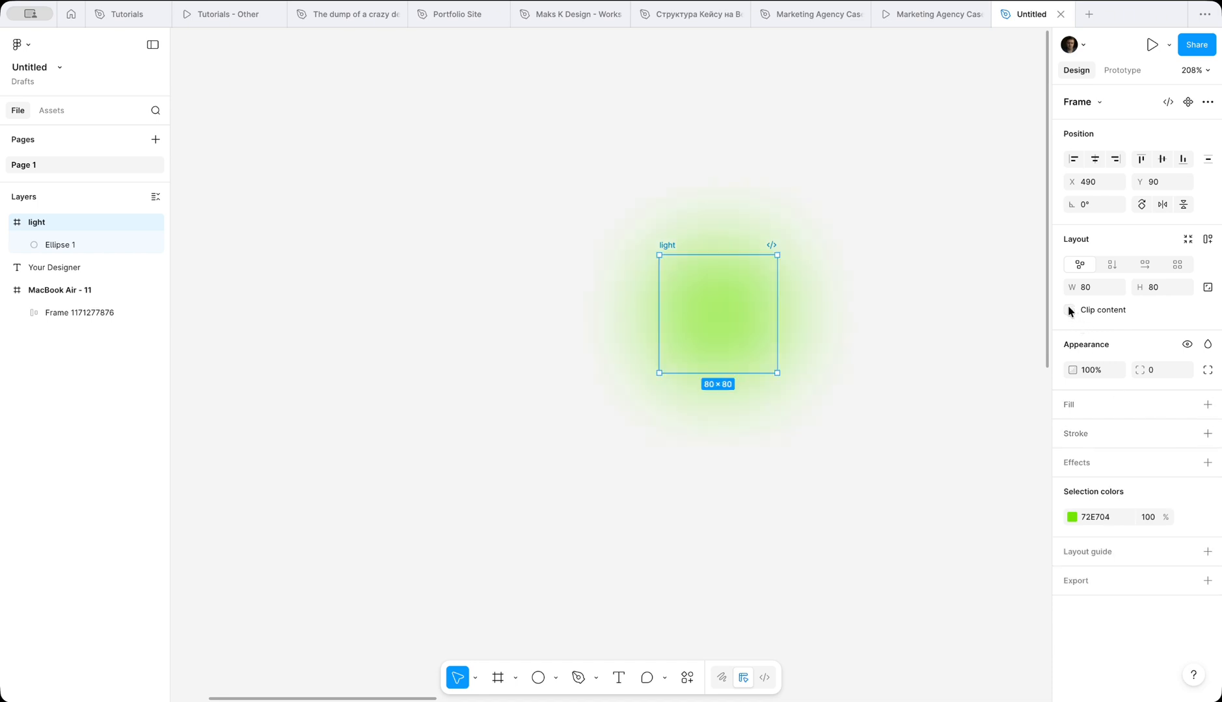
{"action": "left_click", "coordinate": [846, 345]}
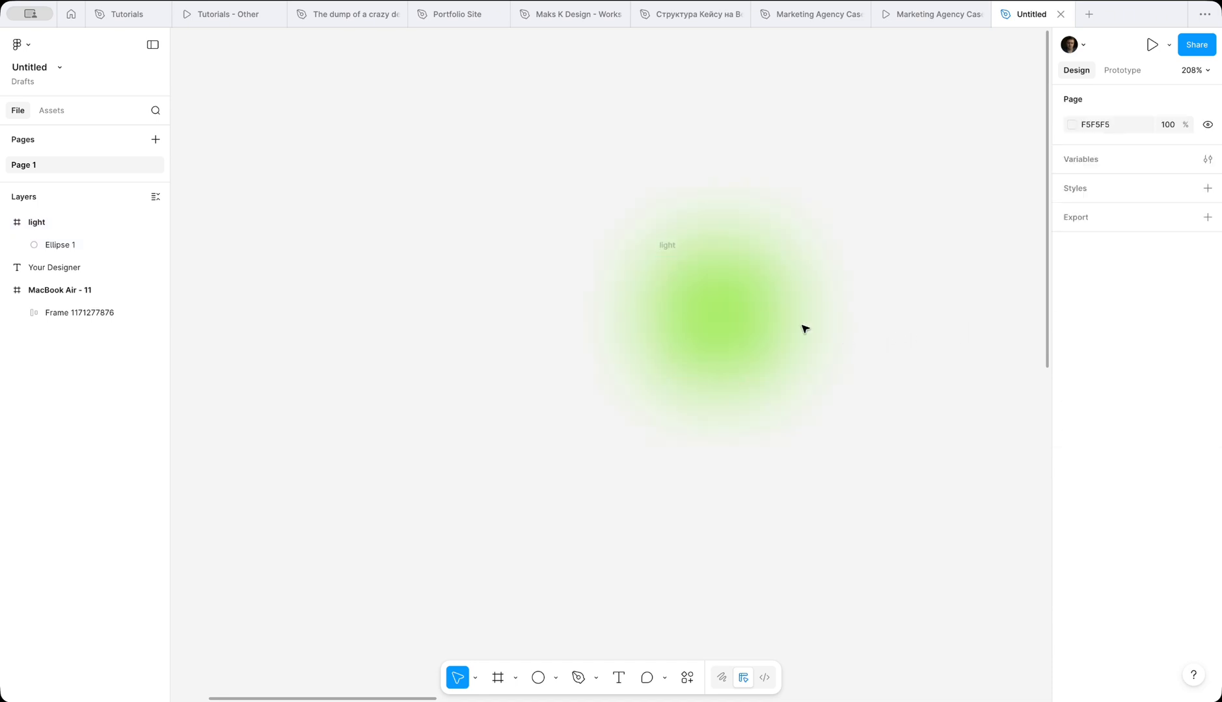
- Duplicate the light frame about 39 px below the original and hide the fill of the circle in the copy
{"action": "left_click", "coordinate": [667, 245]}
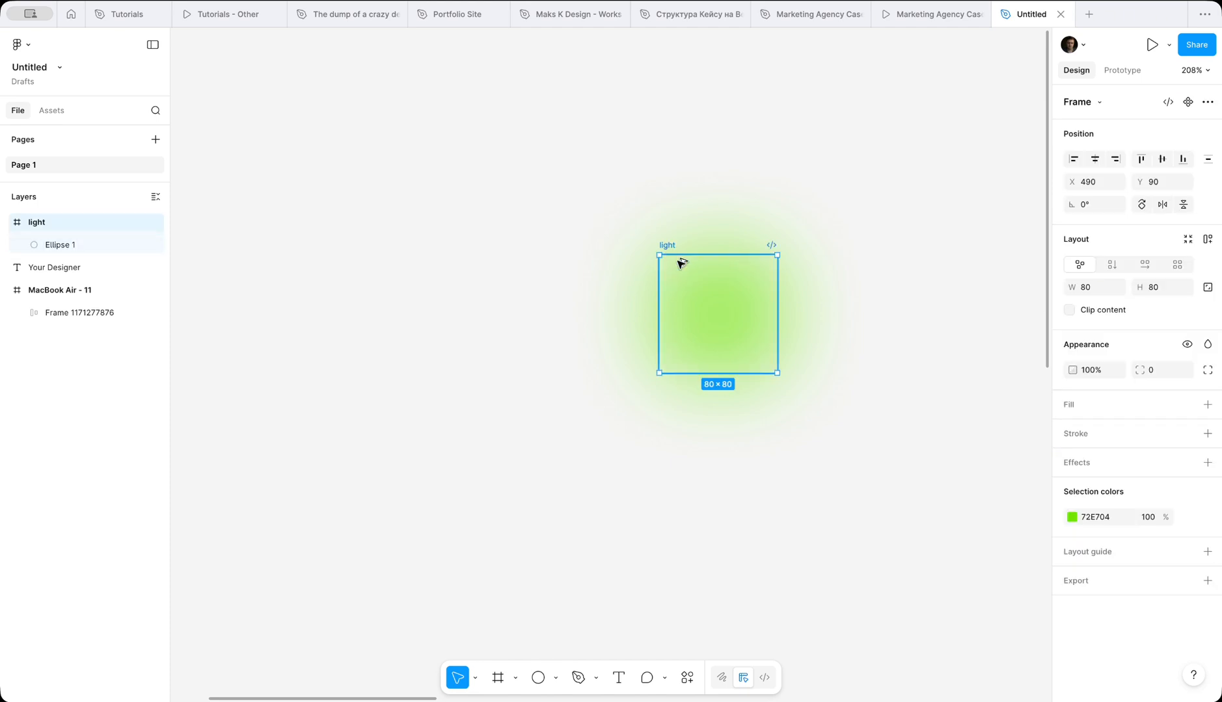
{"action": "left_click_drag", "start_coordinate": [680, 263], "coordinate": [672, 424]}
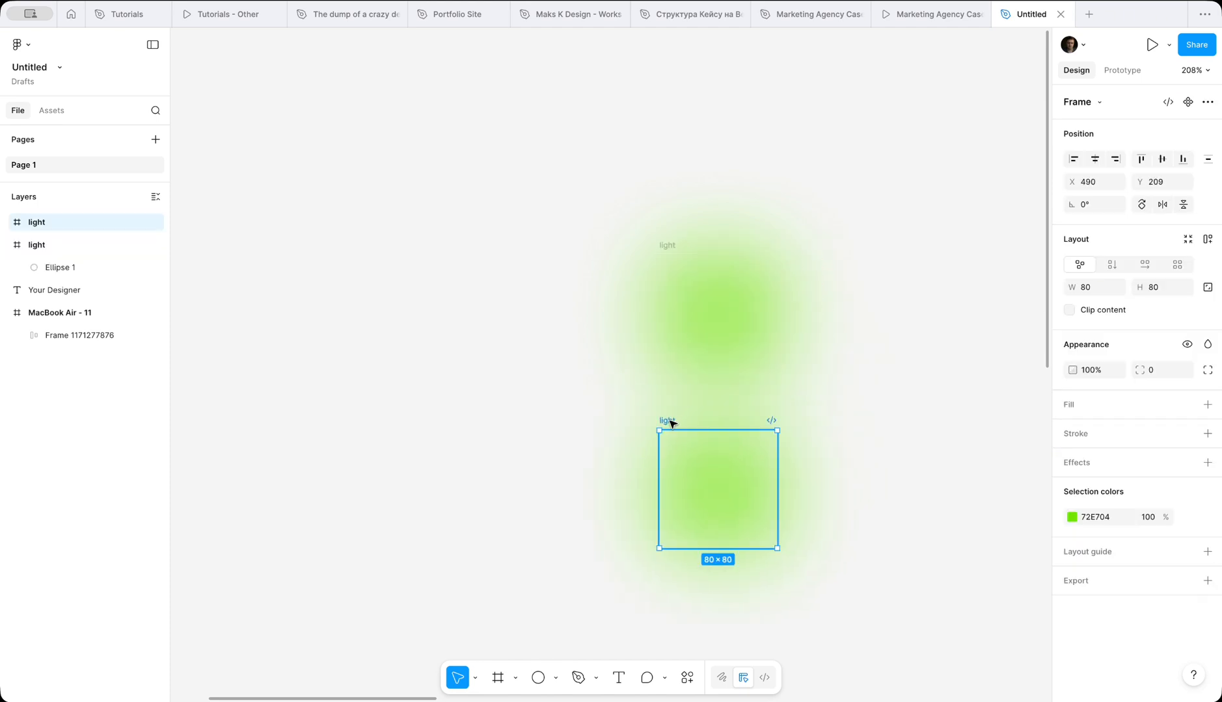
{"action": "left_click", "coordinate": [703, 471]}
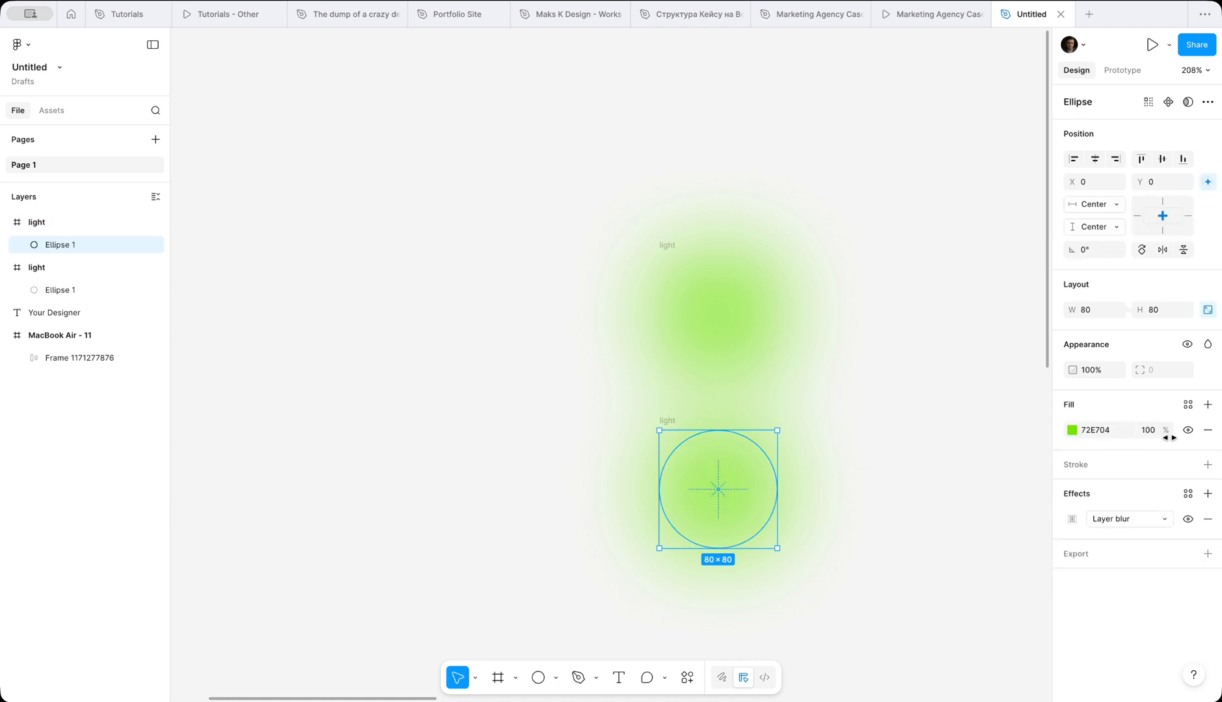
{"action": "left_click", "coordinate": [1187, 430]}
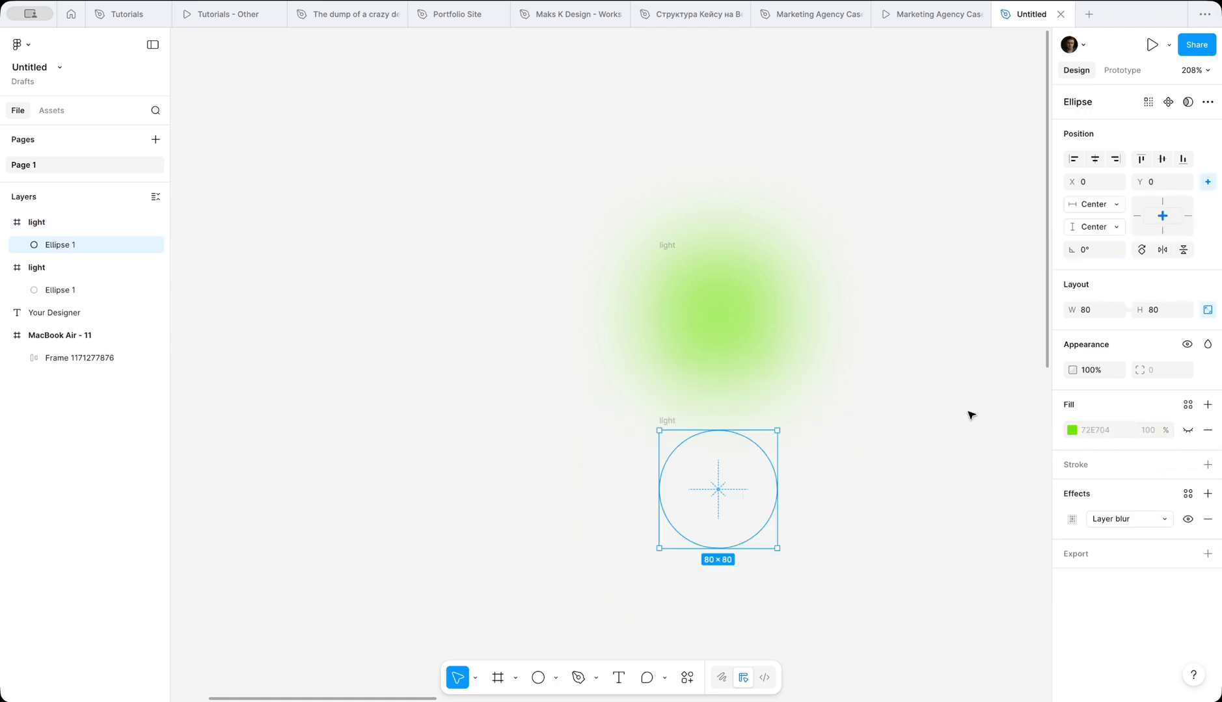
- Combine the two light frames into one component set
{"action": "left_click", "coordinate": [814, 371]}
{"action": "left_click_drag", "start_coordinate": [860, 563], "coordinate": [616, 241]}
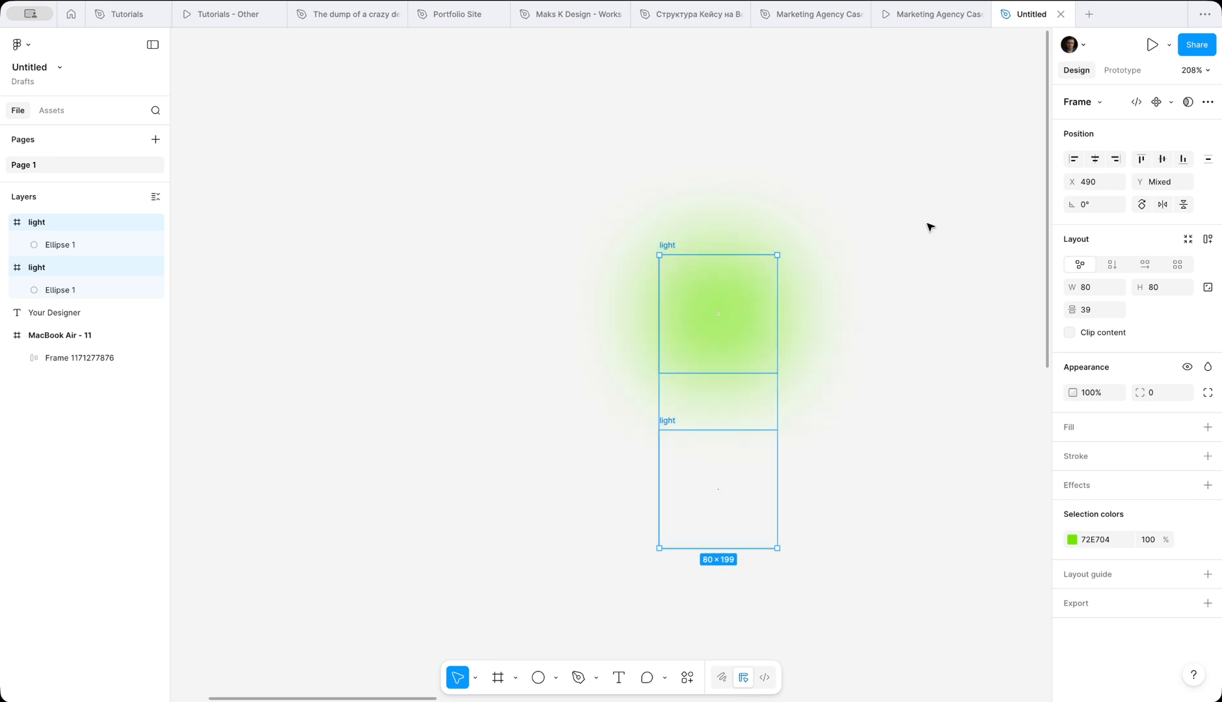
{"action": "left_click", "coordinate": [1171, 102]}
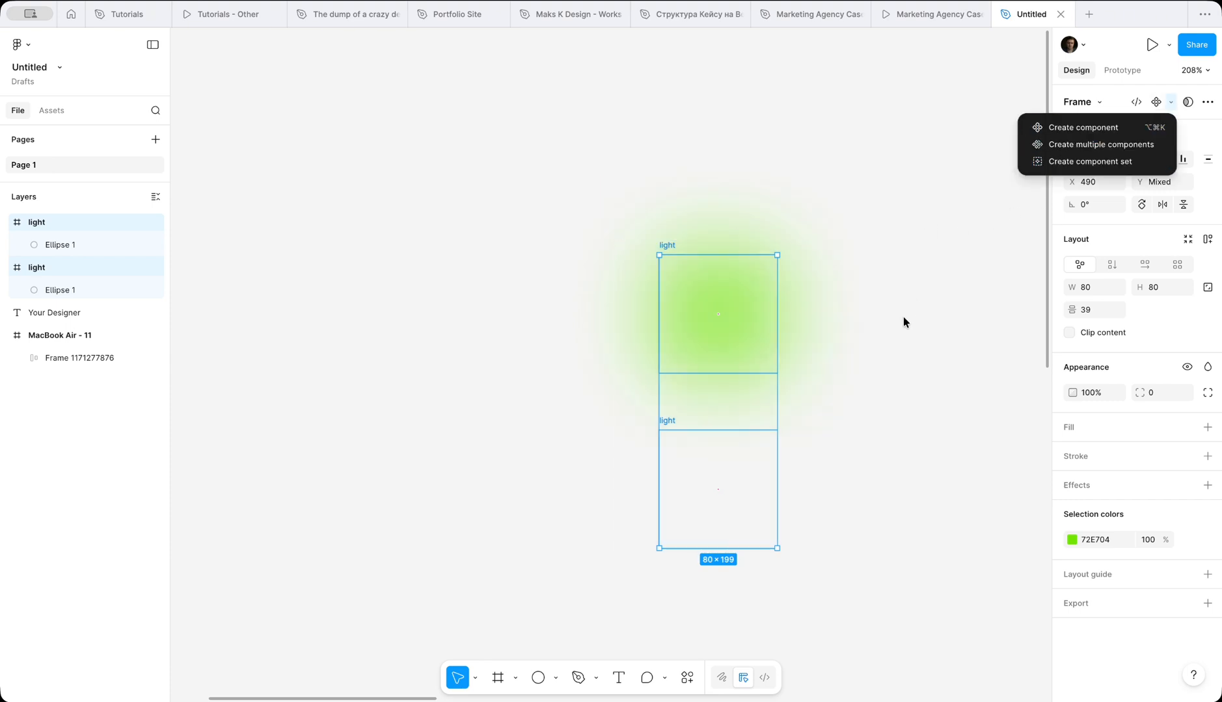
{"action": "left_click", "coordinate": [1056, 164]}
{"action": "scroll", "coordinate": [970, 317], "scroll_direction": "right", "scroll_amount": 2}
{"action": "scroll", "coordinate": [970, 317], "scroll_direction": "down", "scroll_amount": 1}
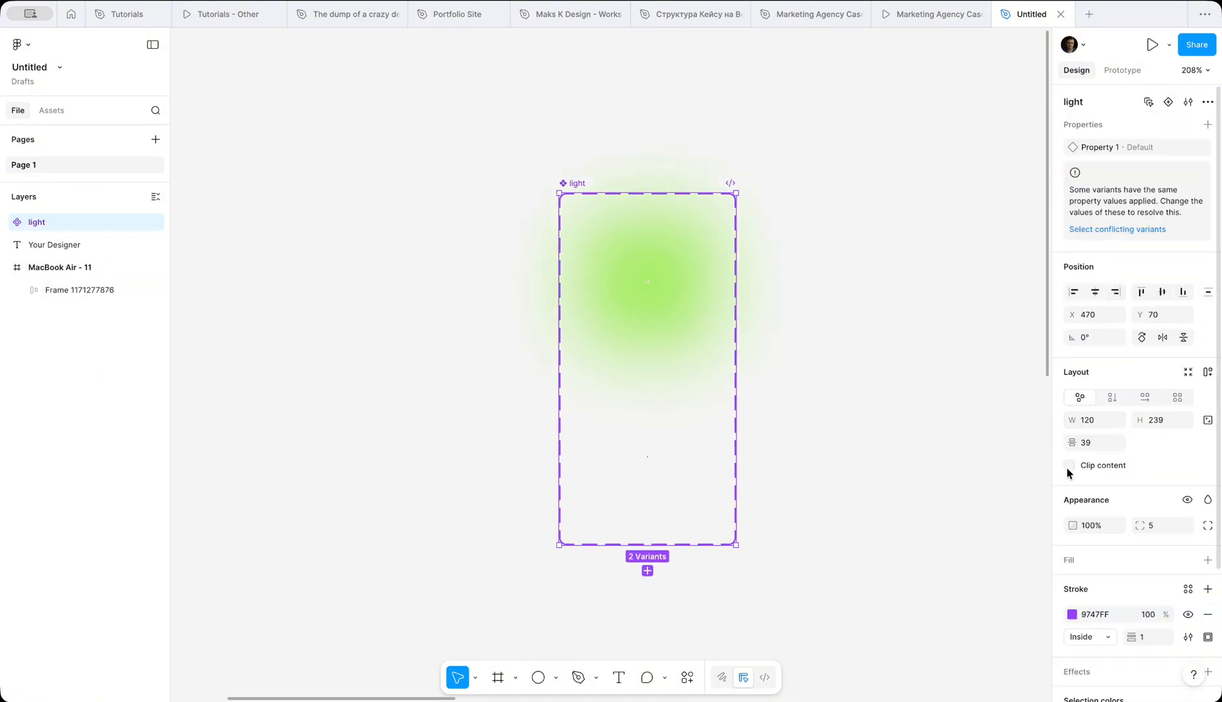
- Set Property 1 of the green variant in the light component set to "hover"
{"action": "left_click", "coordinate": [588, 461]}
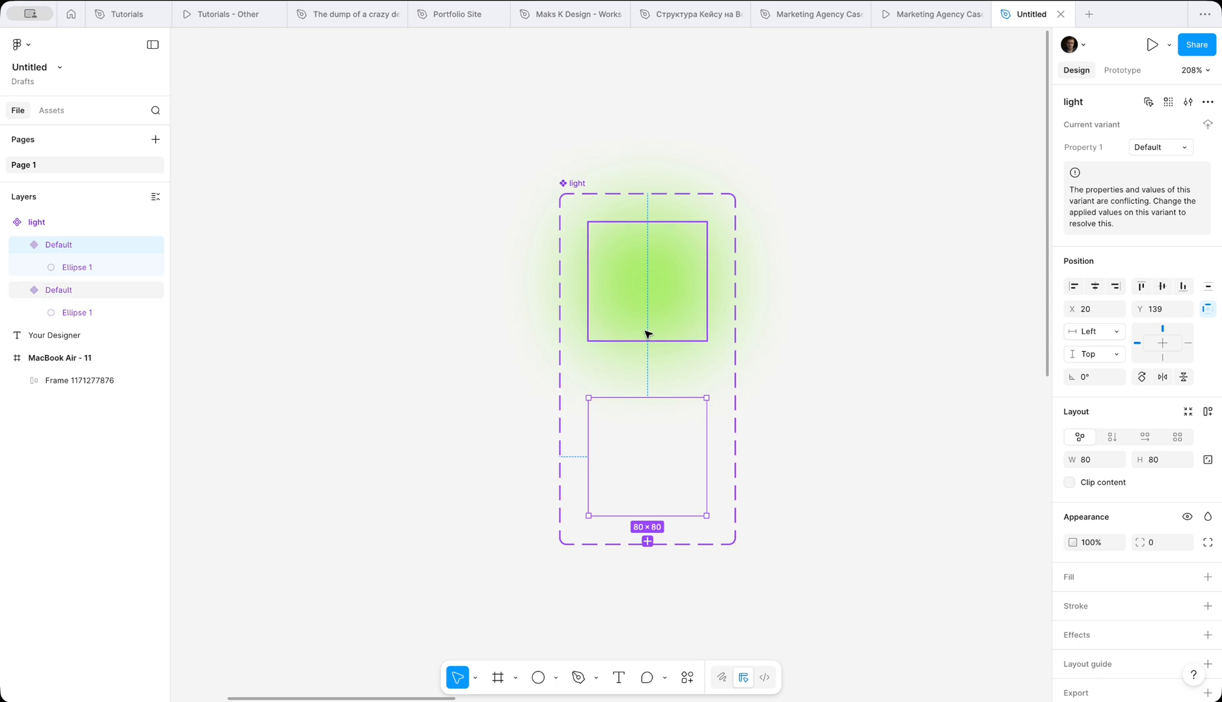
{"action": "left_click", "coordinate": [646, 334]}
{"action": "left_click", "coordinate": [1153, 149]}
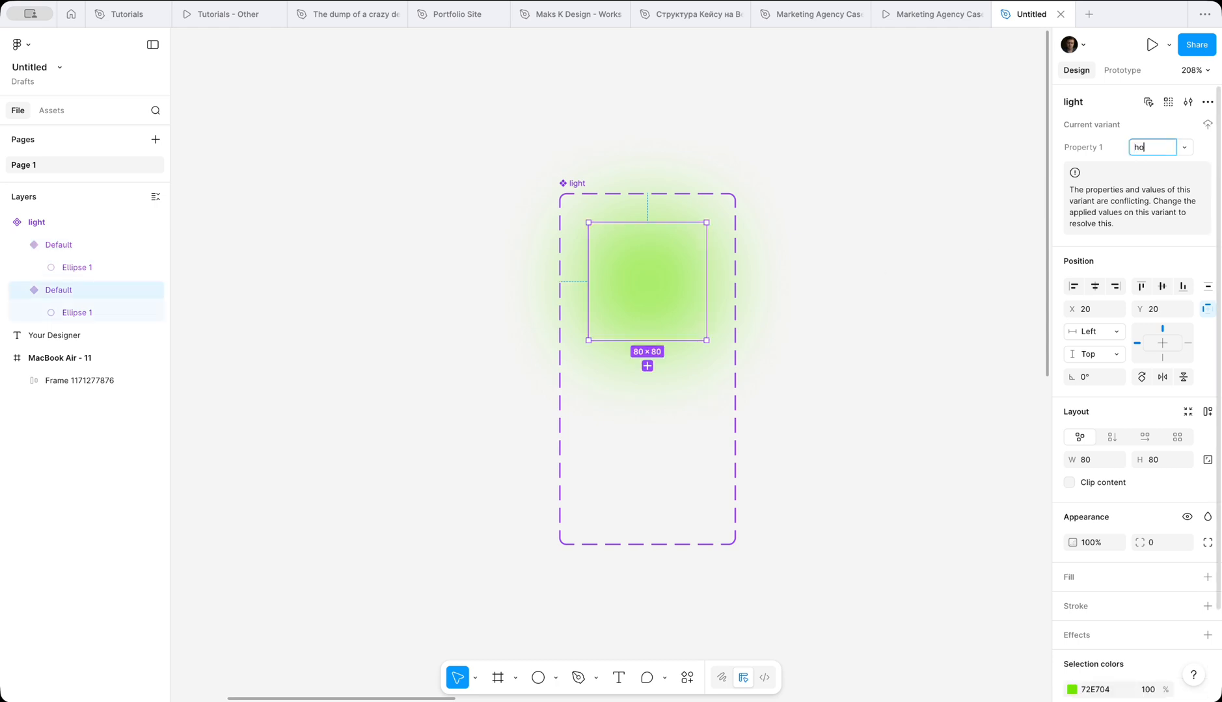
{"action": "type", "text": "hover"}
{"action": "key", "text": "Return"}
- Add a While hovering interaction that changes the Default variant to hover with a Smart animate transition
{"action": "left_click", "coordinate": [653, 430]}
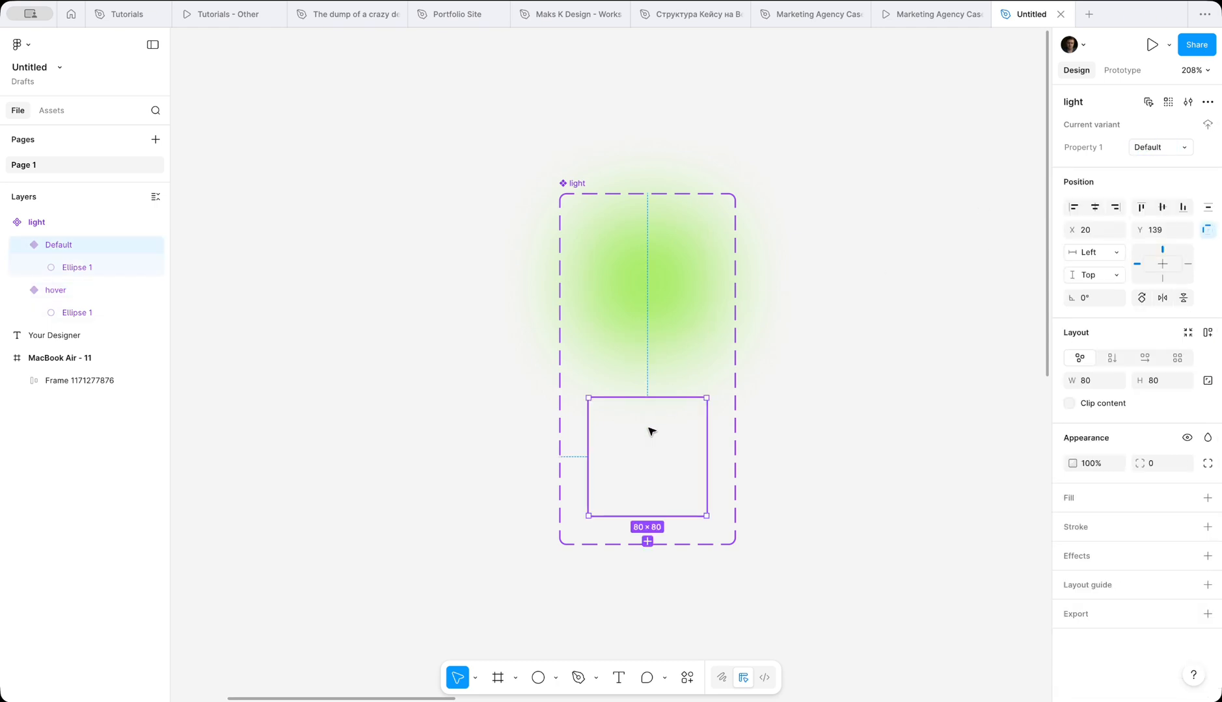
{"action": "left_click", "coordinate": [1111, 75]}
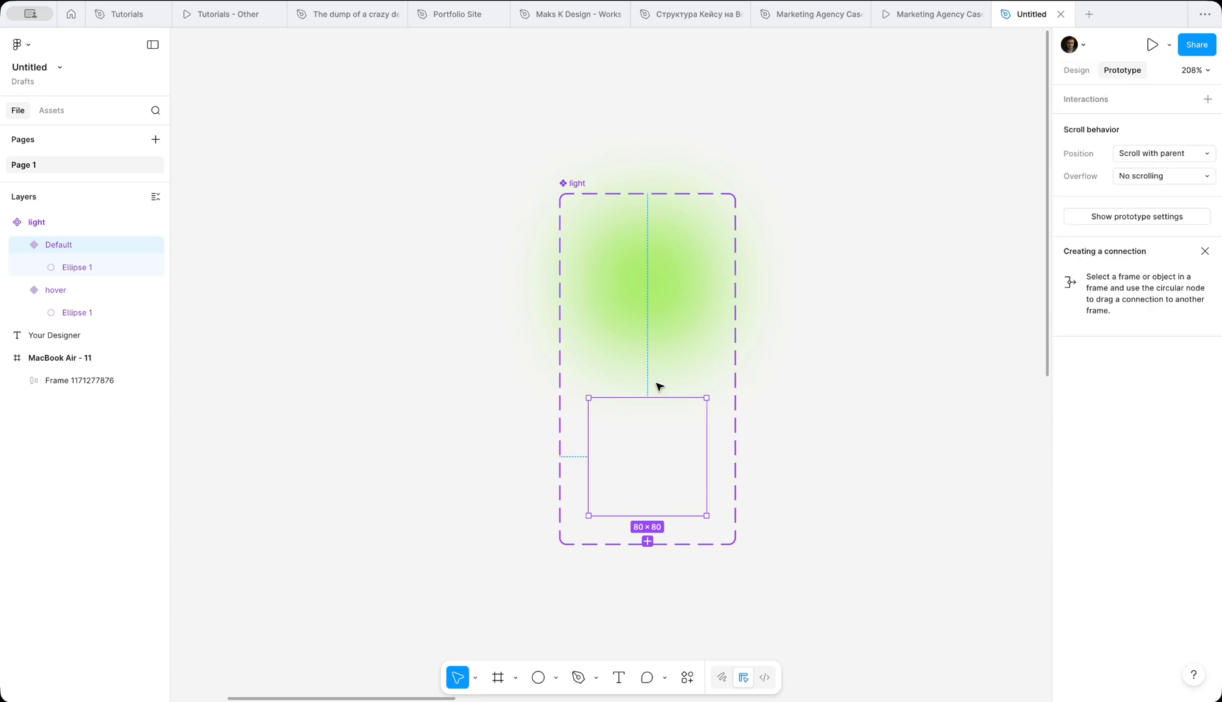
{"action": "left_click_drag", "start_coordinate": [648, 398], "coordinate": [647, 326]}
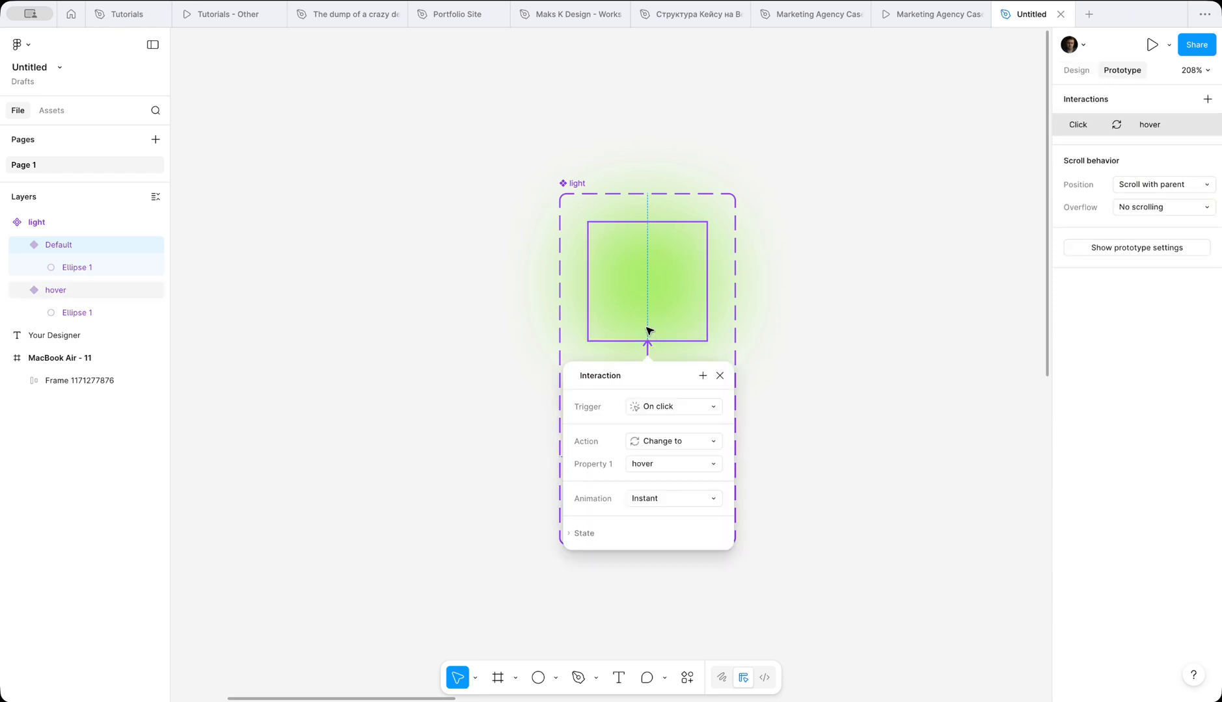
{"action": "left_click", "coordinate": [671, 416]}
{"action": "left_click", "coordinate": [673, 445]}
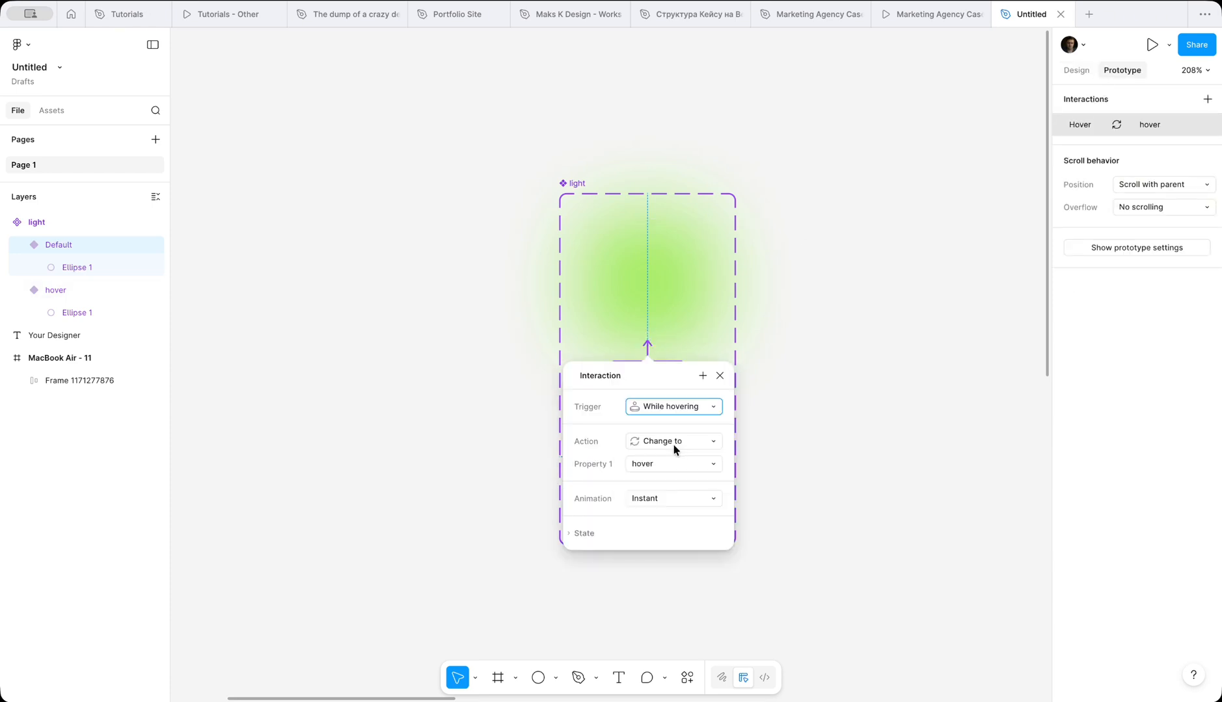
{"action": "left_click", "coordinate": [668, 503]}
{"action": "left_click", "coordinate": [668, 530]}
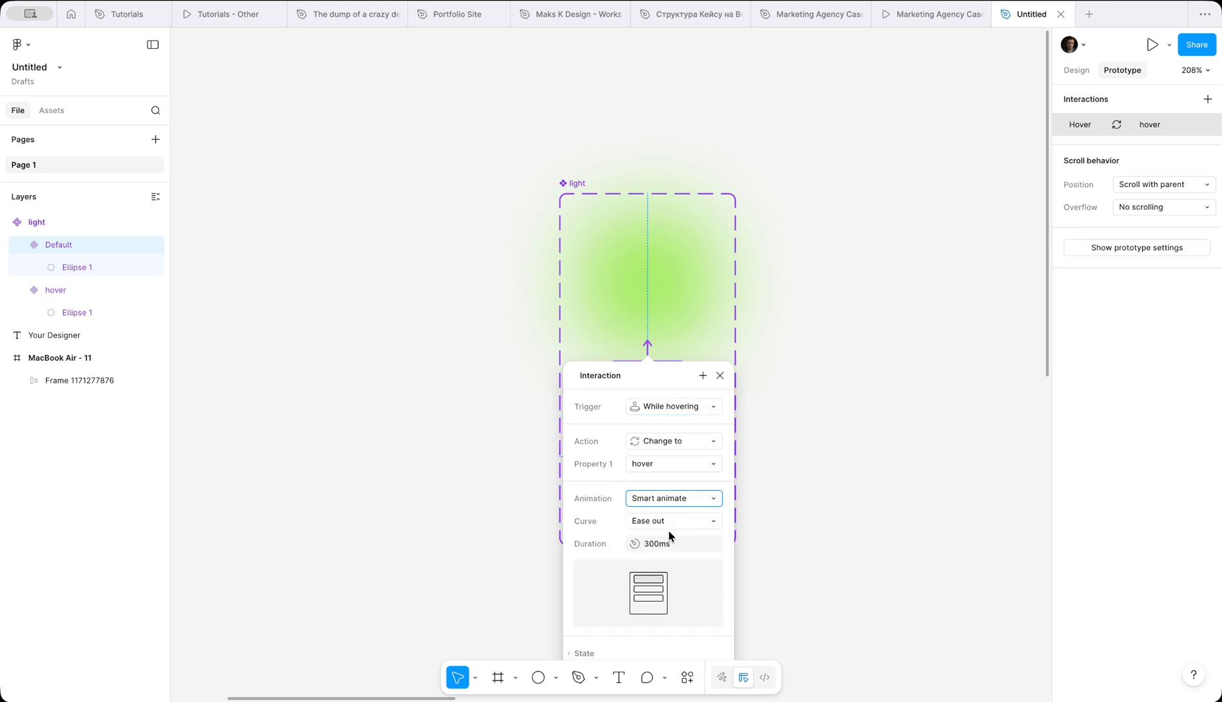
{"action": "left_click", "coordinate": [650, 544]}
{"action": "left_click", "coordinate": [835, 524]}
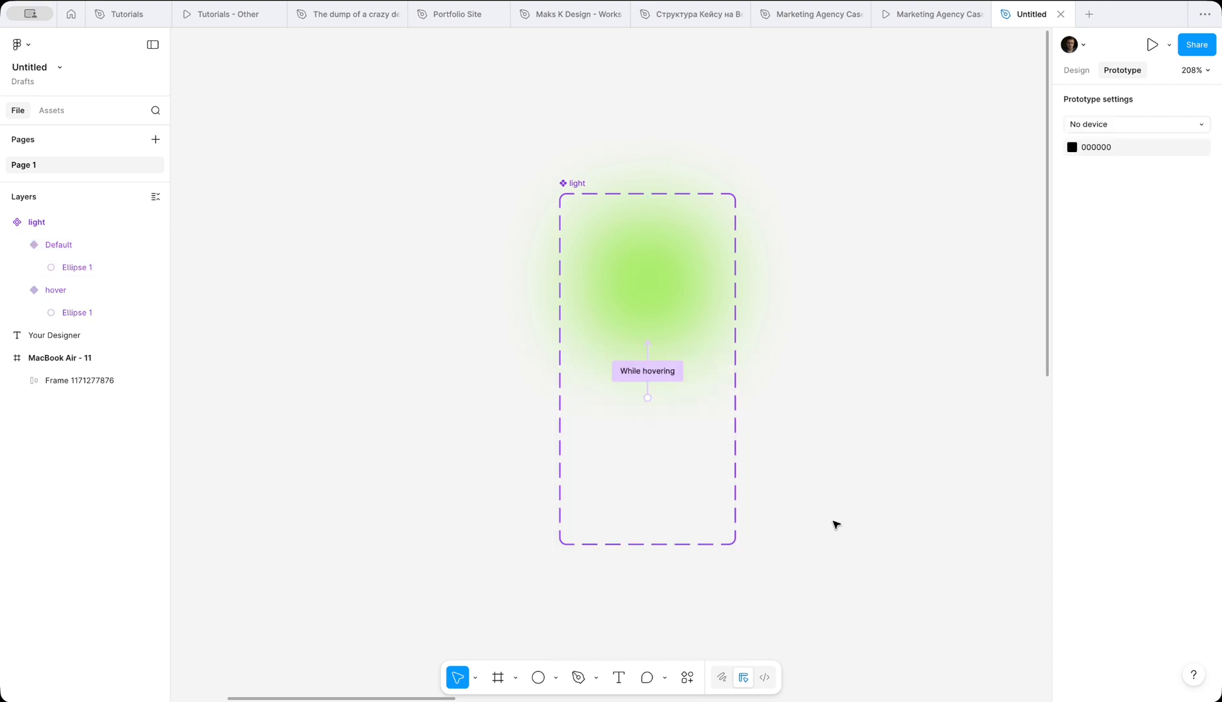
- Place an instance of the Default light variant outside the component set, above and left of the Your Designer heading
{"action": "scroll", "coordinate": [835, 525], "scroll_direction": "down", "scroll_amount": 5}
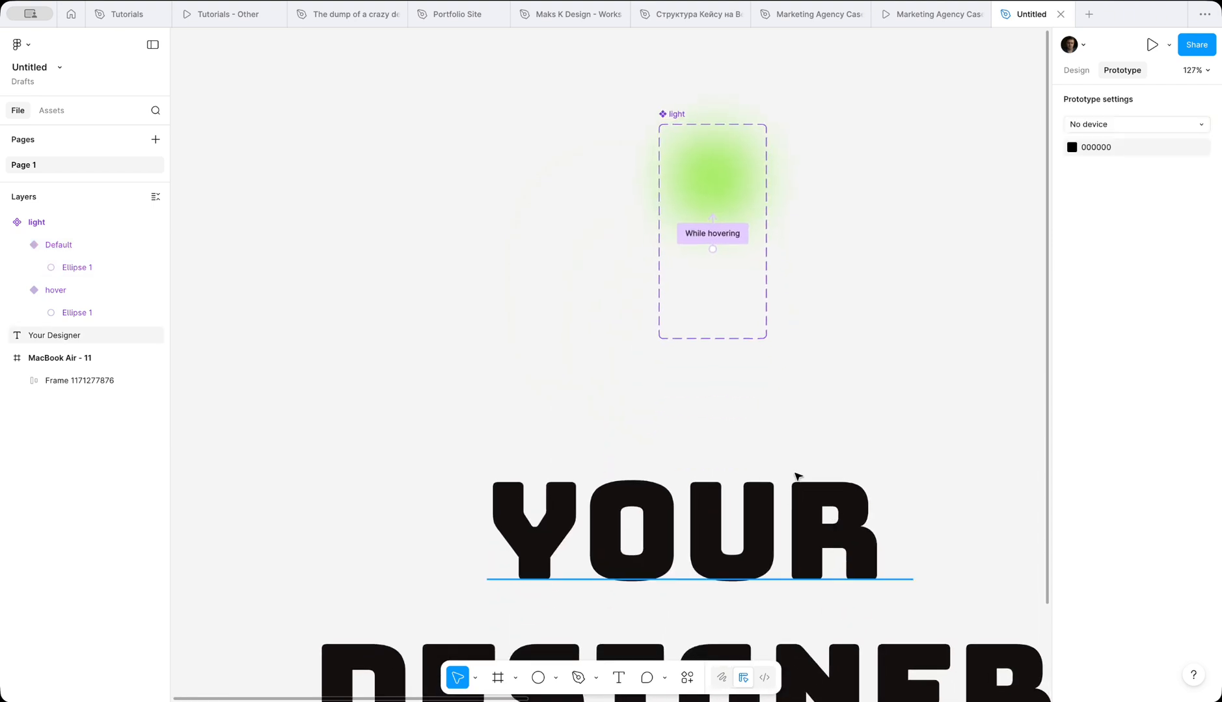
{"action": "left_click", "coordinate": [713, 312]}
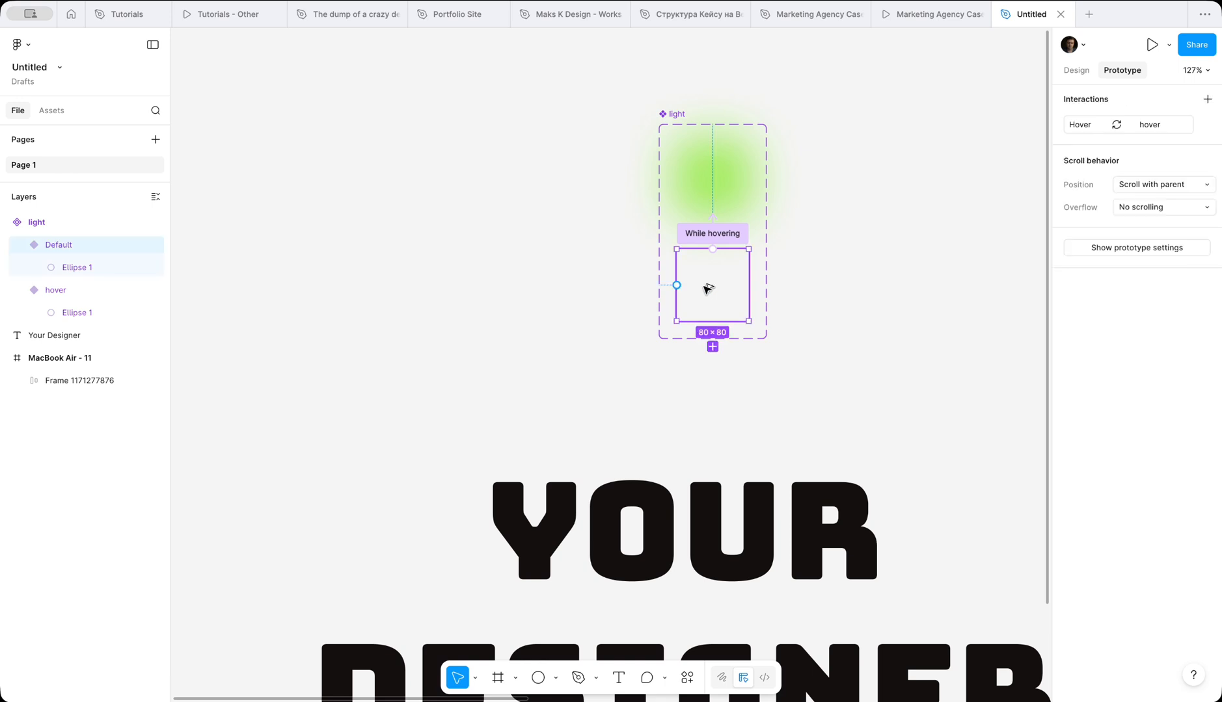
{"action": "left_click_drag", "start_coordinate": [708, 288], "coordinate": [294, 431]}
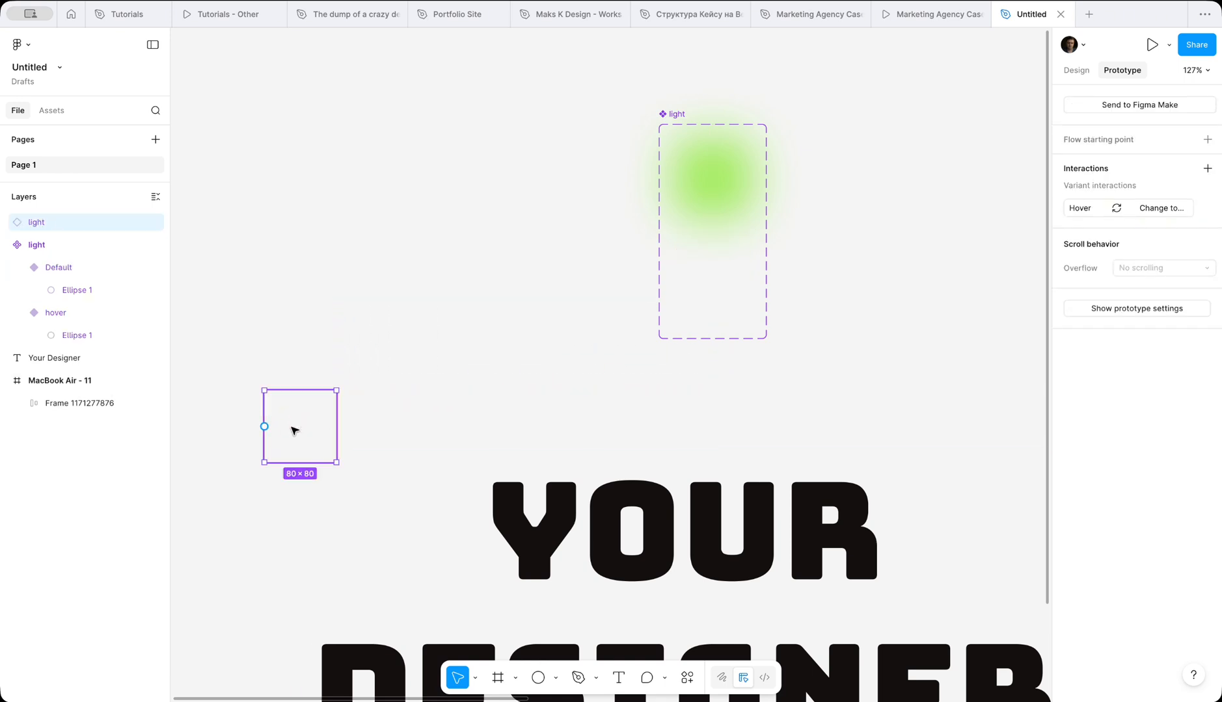
- Duplicate the light instance side by side to form a gapless row of 12 across the heading's width
{"action": "scroll", "coordinate": [294, 431], "scroll_direction": "down", "scroll_amount": 2}
{"action": "scroll", "coordinate": [295, 430], "scroll_direction": "left", "scroll_amount": 2}
{"action": "scroll", "coordinate": [295, 430], "scroll_direction": "down", "scroll_amount": 2}
{"action": "scroll", "coordinate": [295, 431], "scroll_direction": "down", "scroll_amount": 1}
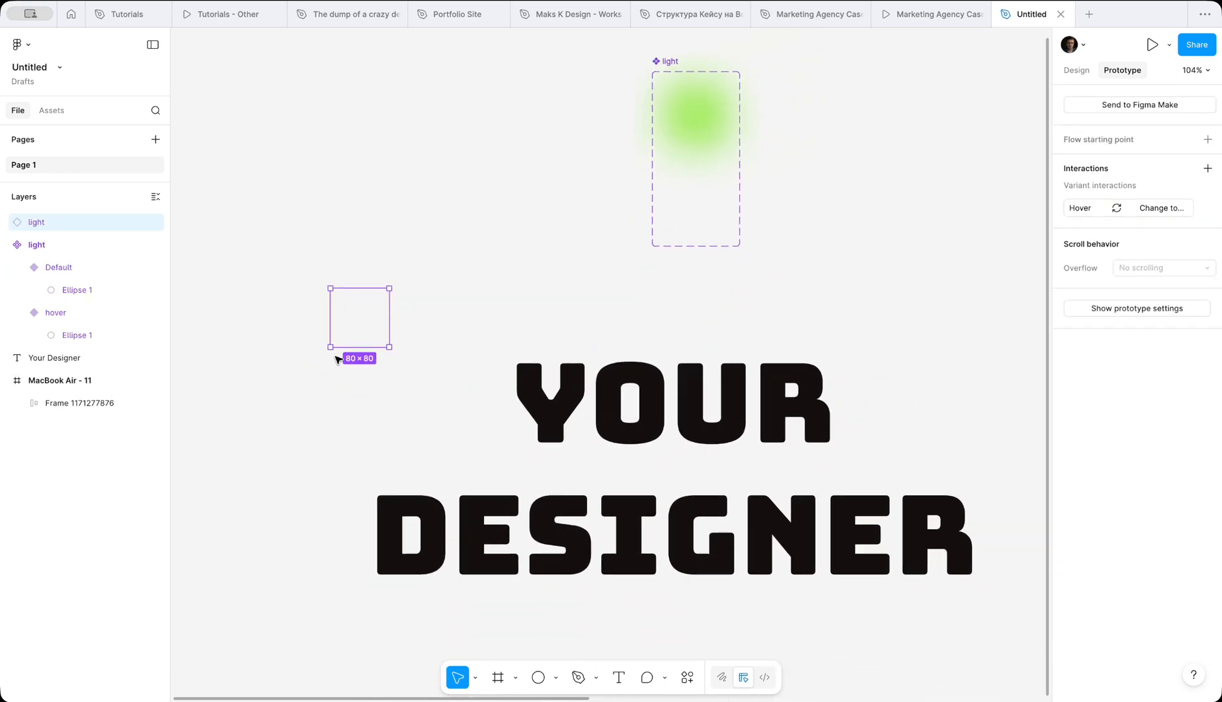
{"action": "key", "text": "ctrl+d"}
{"action": "left_click_drag", "start_coordinate": [349, 327], "coordinate": [409, 321]}
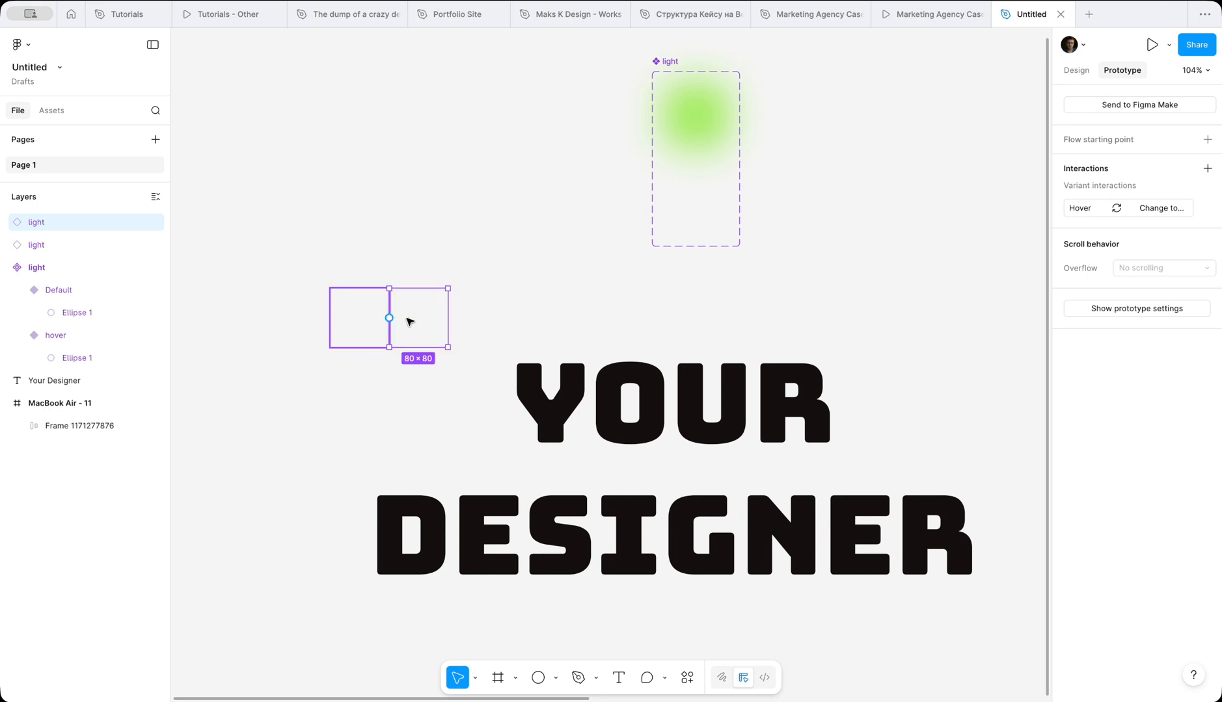
{"action": "key", "text": "ctrl+d"}
{"action": "key", "text": "ctrl+d"}
{"action": "key", "text": "ctrl+d"}
{"action": "key", "text": "ctrl+d"}
{"action": "key", "text": "ctrl+d"}
{"action": "key", "text": "ctrl+d"}
{"action": "key", "text": "ctrl+d"}
{"action": "key", "text": "ctrl+d"}
{"action": "key", "text": "ctrl+d"}
{"action": "key", "text": "ctrl+d"}
{"action": "scroll", "coordinate": [409, 321], "scroll_direction": "right", "scroll_amount": 1}
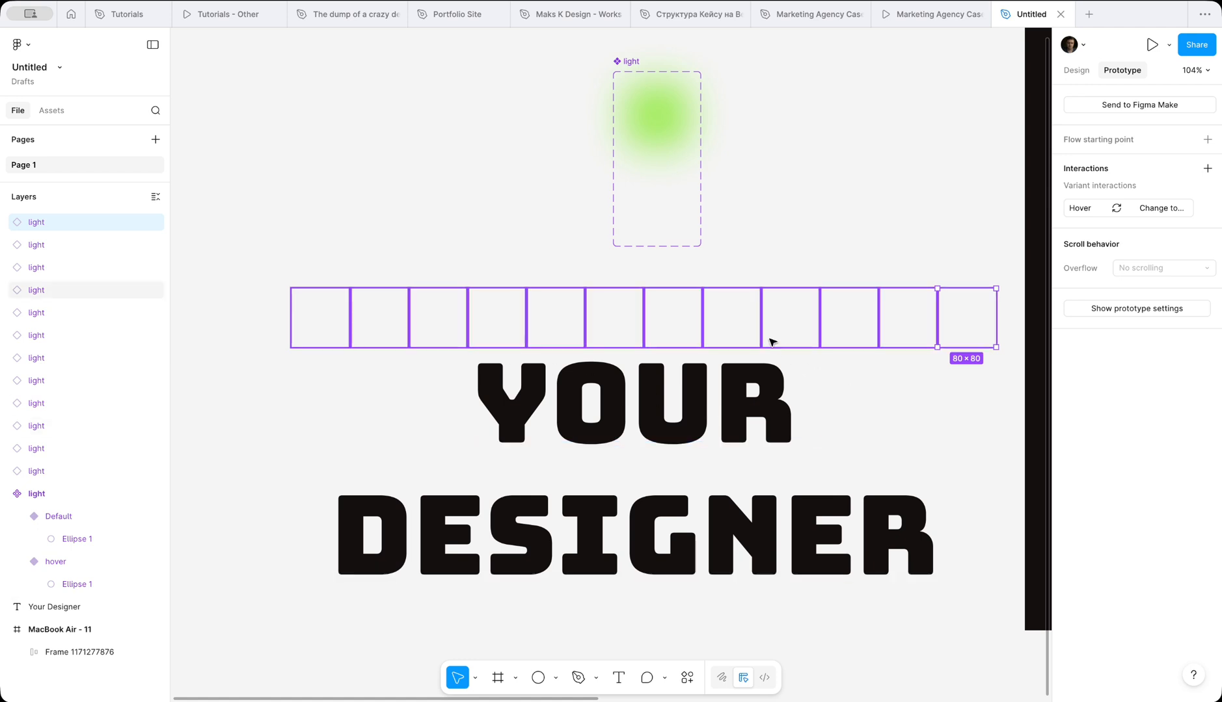
- Duplicate the row of light instances downward edge to edge until six rows cover the whole heading
{"action": "left_click", "coordinate": [986, 269]}
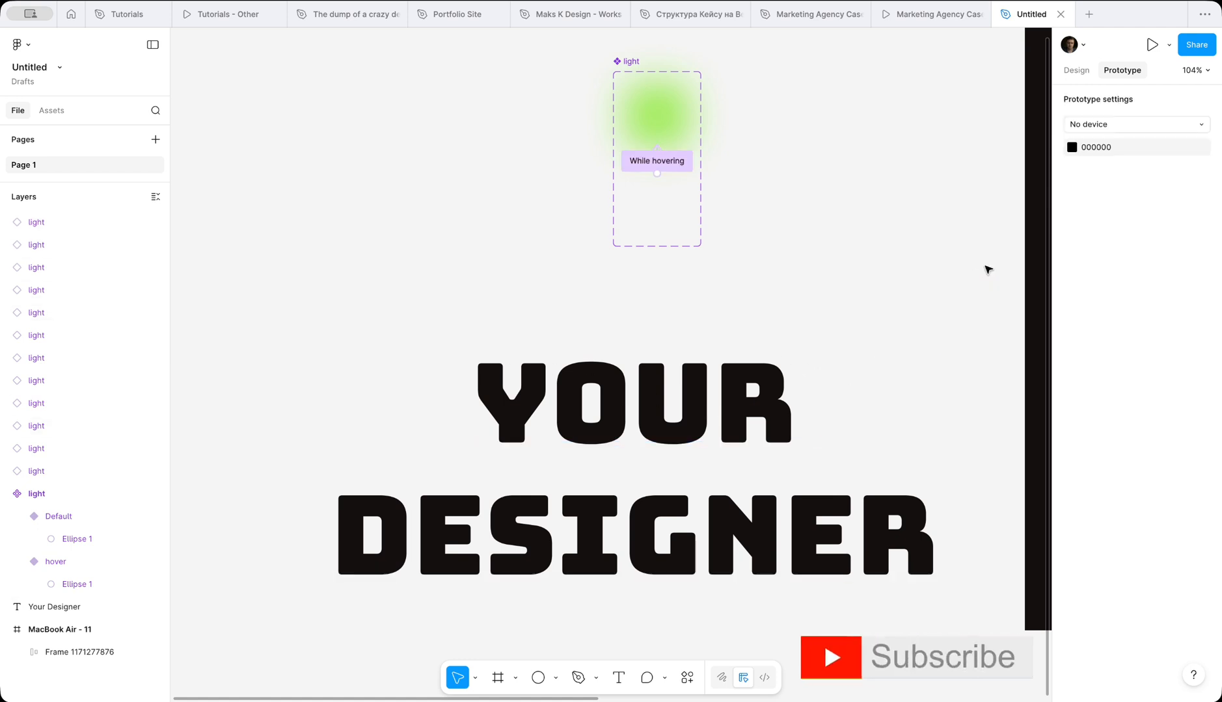
{"action": "left_click_drag", "start_coordinate": [999, 272], "coordinate": [269, 342]}
{"action": "key", "text": "ctrl+d"}
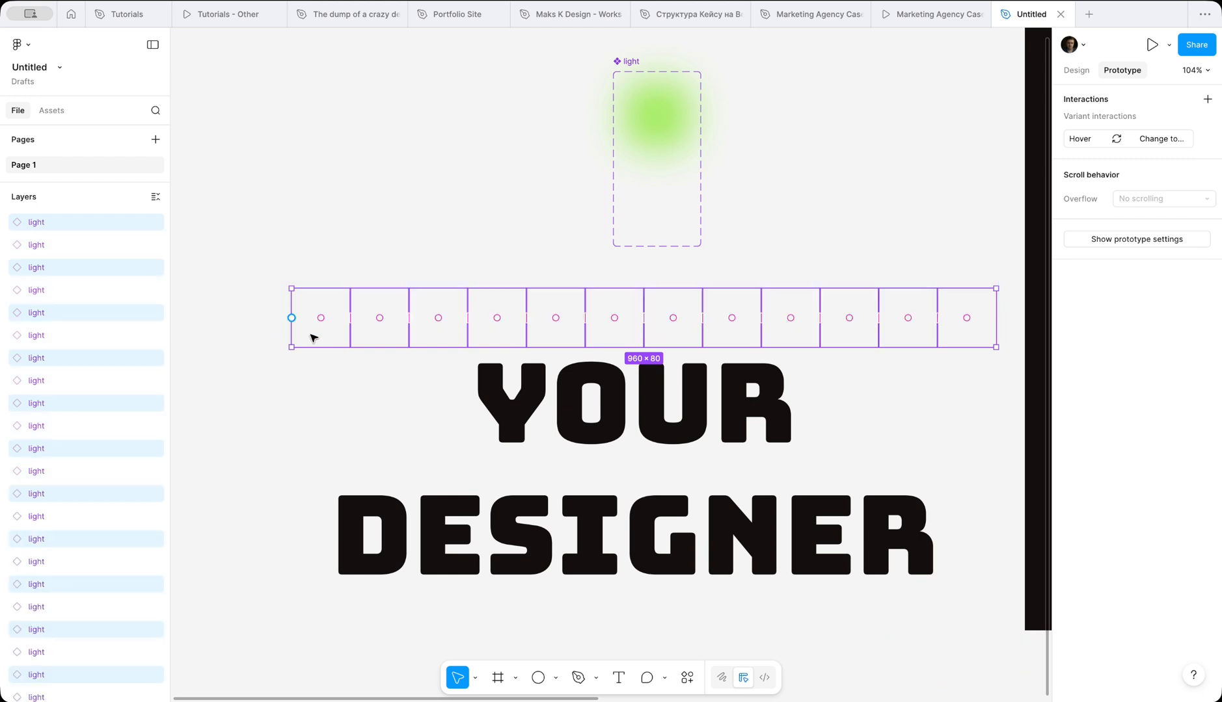
{"action": "left_click_drag", "start_coordinate": [441, 305], "coordinate": [440, 363]}
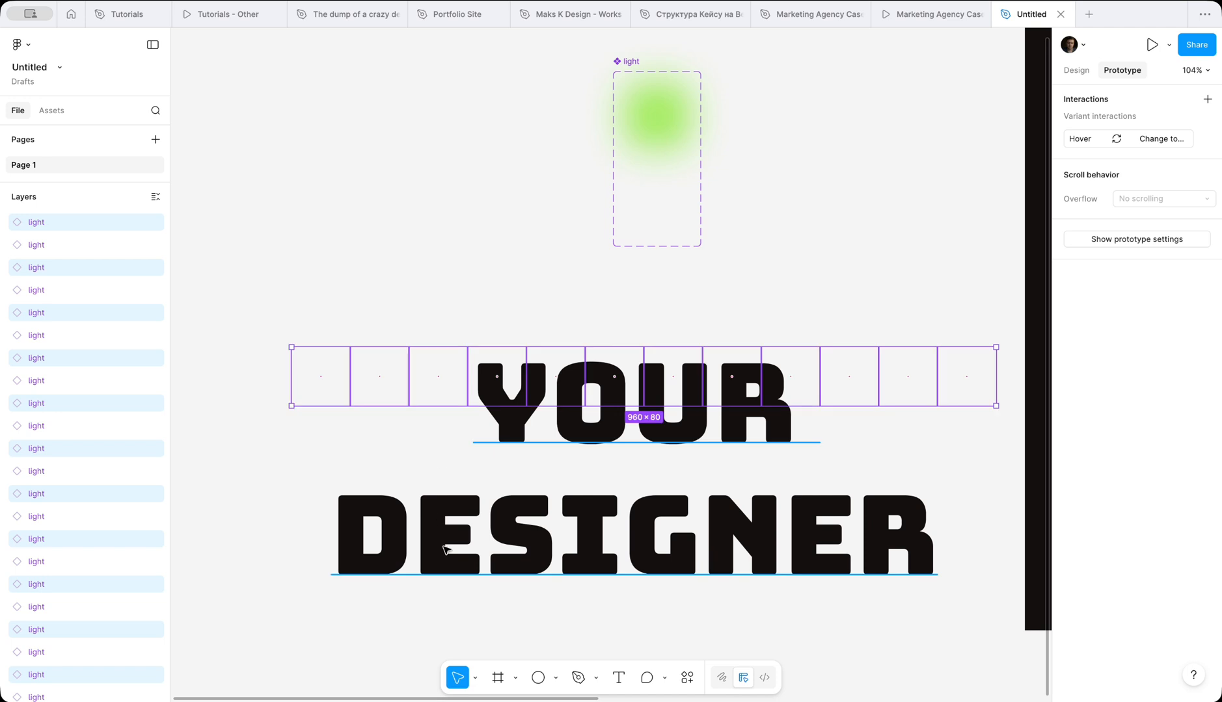
{"action": "key", "text": "ctrl+d"}
{"action": "key", "text": "ctrl+d"}
{"action": "key", "text": "ctrl+d"}
{"action": "key", "text": "ctrl+d"}
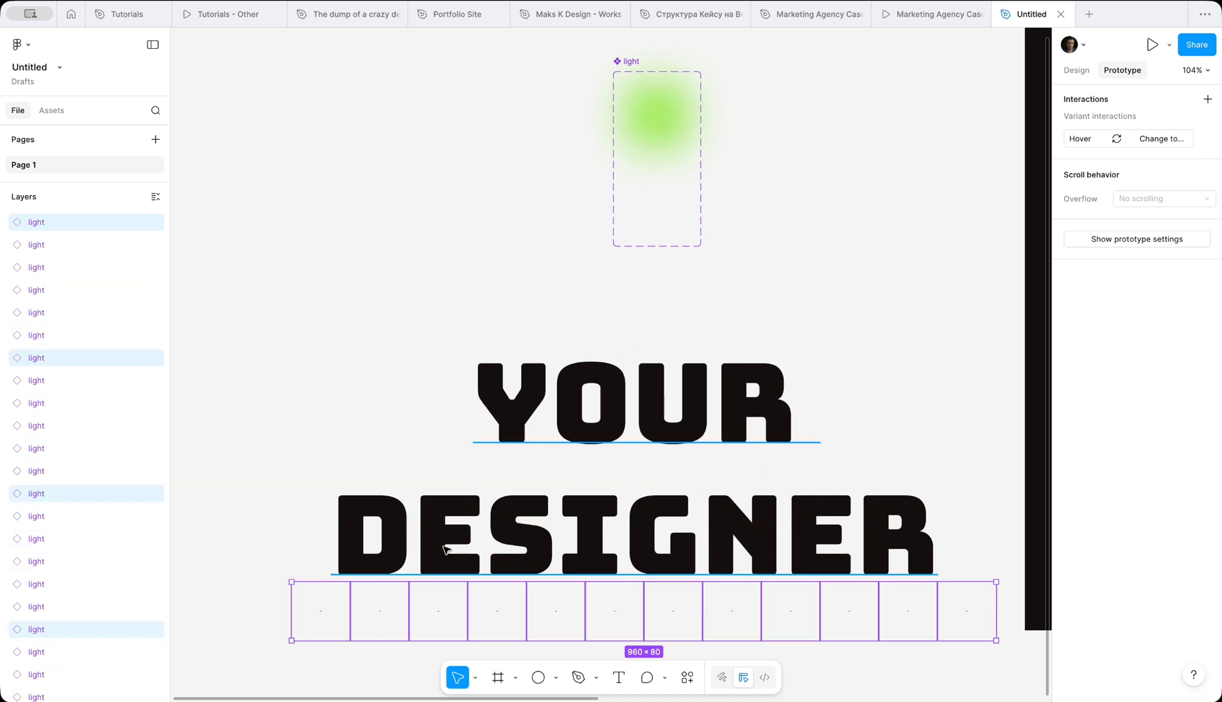
- Reorder the Your Designer text layer to sit directly beneath the light instances and above the light component set
{"action": "scroll", "coordinate": [443, 550], "scroll_direction": "down", "scroll_amount": 3}
{"action": "left_click", "coordinate": [508, 558]}
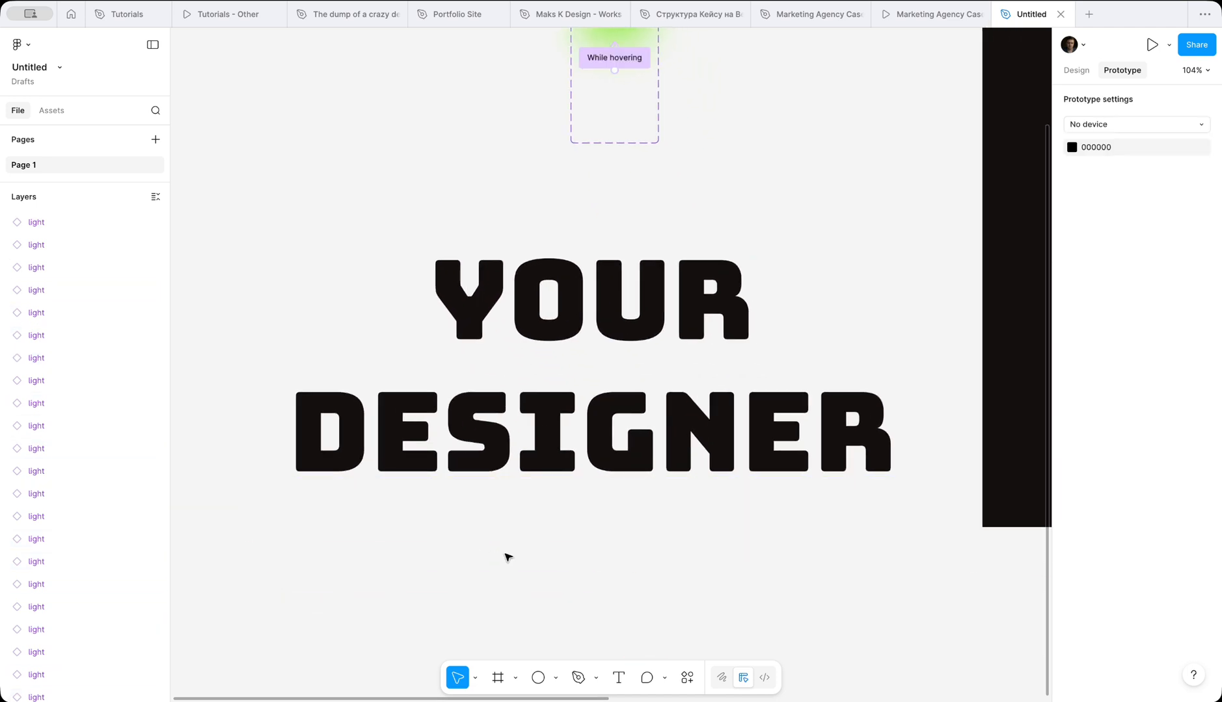
{"action": "left_click_drag", "start_coordinate": [970, 553], "coordinate": [218, 167]}
{"action": "scroll", "coordinate": [81, 290], "scroll_direction": "down", "scroll_amount": 15}
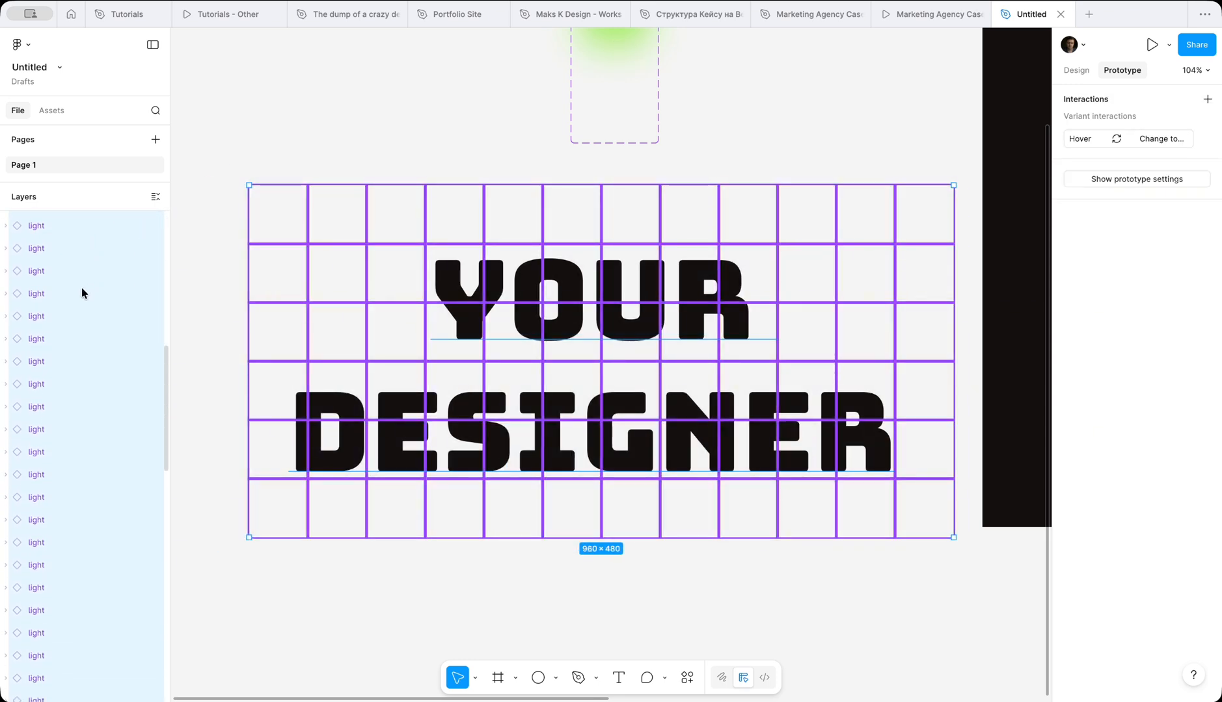
{"action": "scroll", "coordinate": [81, 288], "scroll_direction": "down", "scroll_amount": 2}
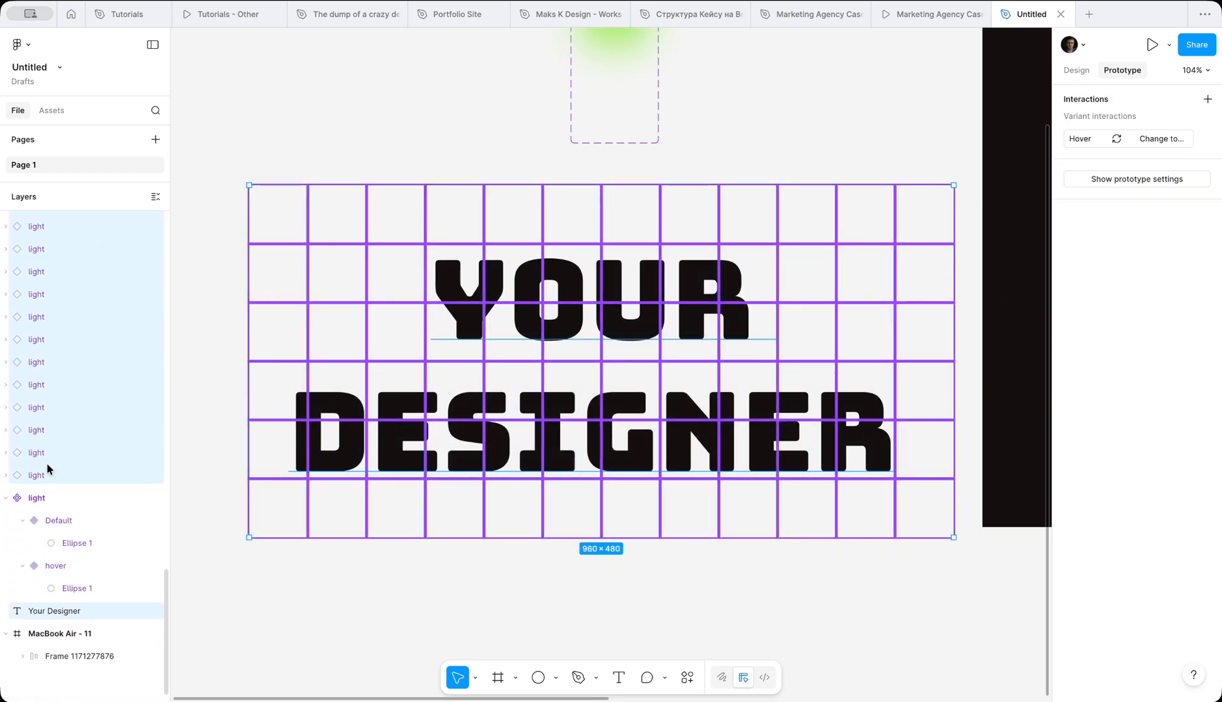
{"action": "left_click_drag", "start_coordinate": [46, 616], "coordinate": [36, 496]}
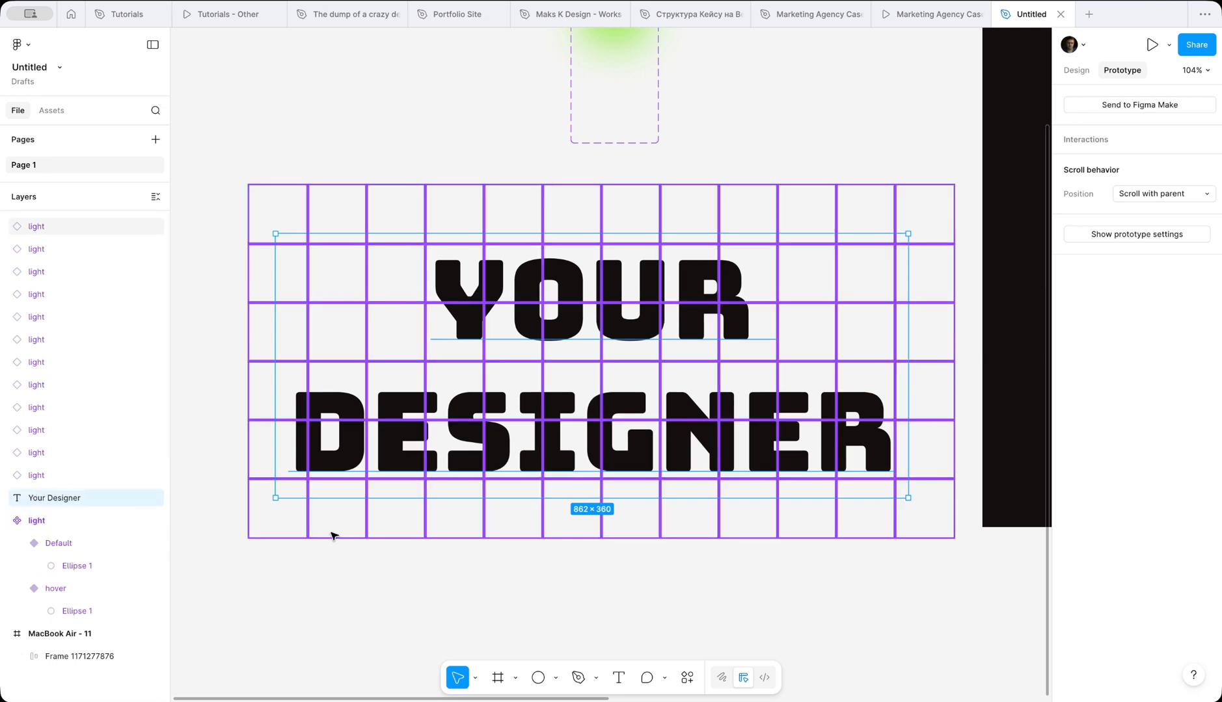
- Select the light grid together with the heading and use the Your Designer text as their mask
{"action": "left_click", "coordinate": [271, 566]}
{"action": "left_click_drag", "start_coordinate": [248, 563], "coordinate": [960, 172]}
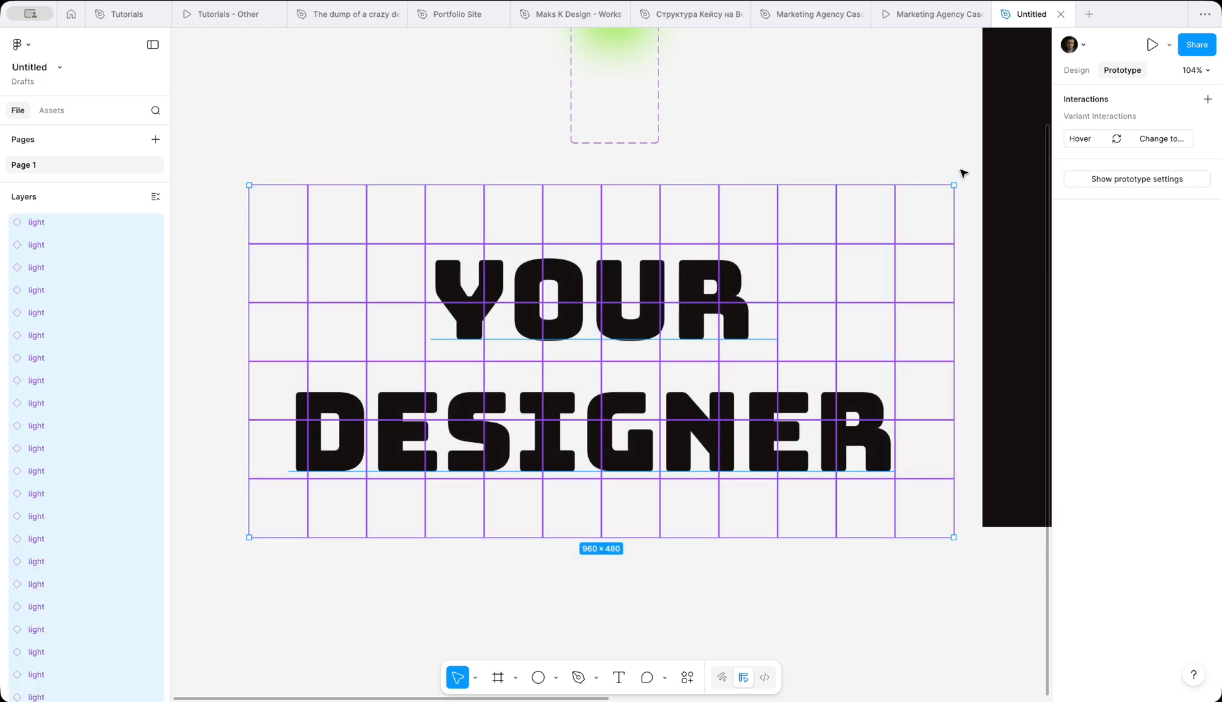
{"action": "left_click", "coordinate": [1076, 70]}
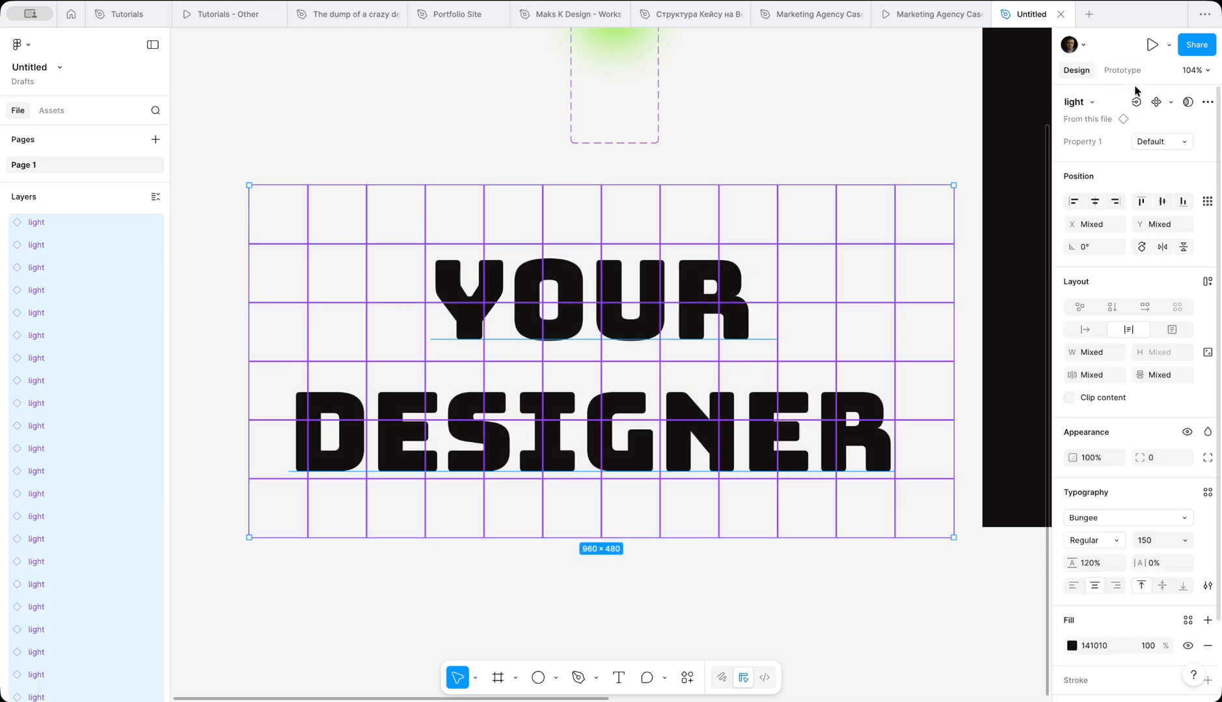
{"action": "left_click", "coordinate": [1187, 102]}
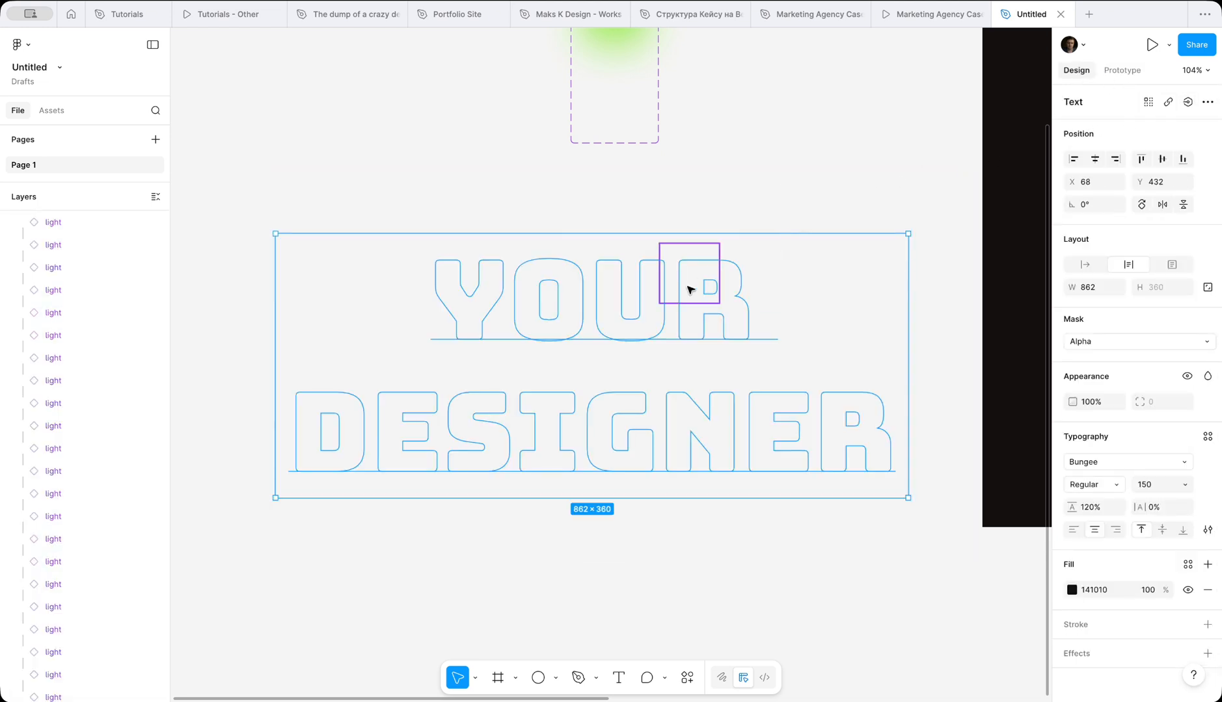
- Move the mask group into the MacBook Air - 11 frame and centre it horizontally and vertically
{"action": "scroll", "coordinate": [691, 290], "scroll_direction": "down", "scroll_amount": 5}
{"action": "scroll", "coordinate": [690, 291], "scroll_direction": "right", "scroll_amount": 1}
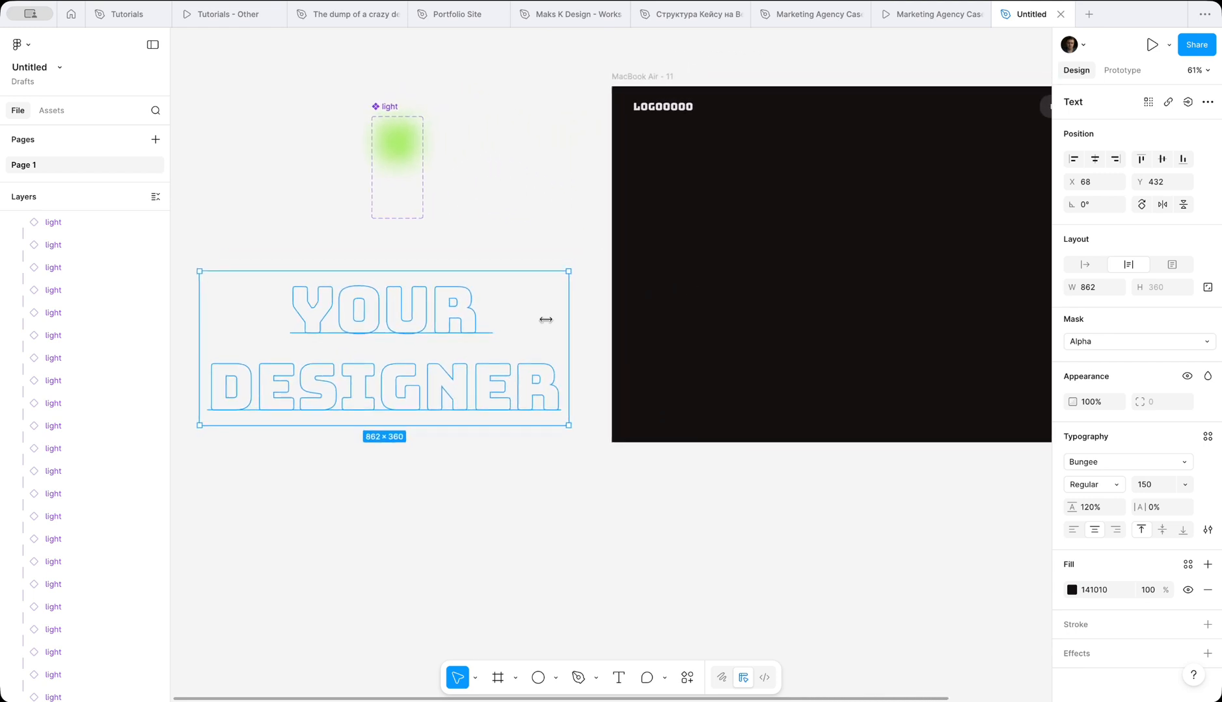
{"action": "left_click", "coordinate": [484, 249]}
{"action": "left_click", "coordinate": [396, 303]}
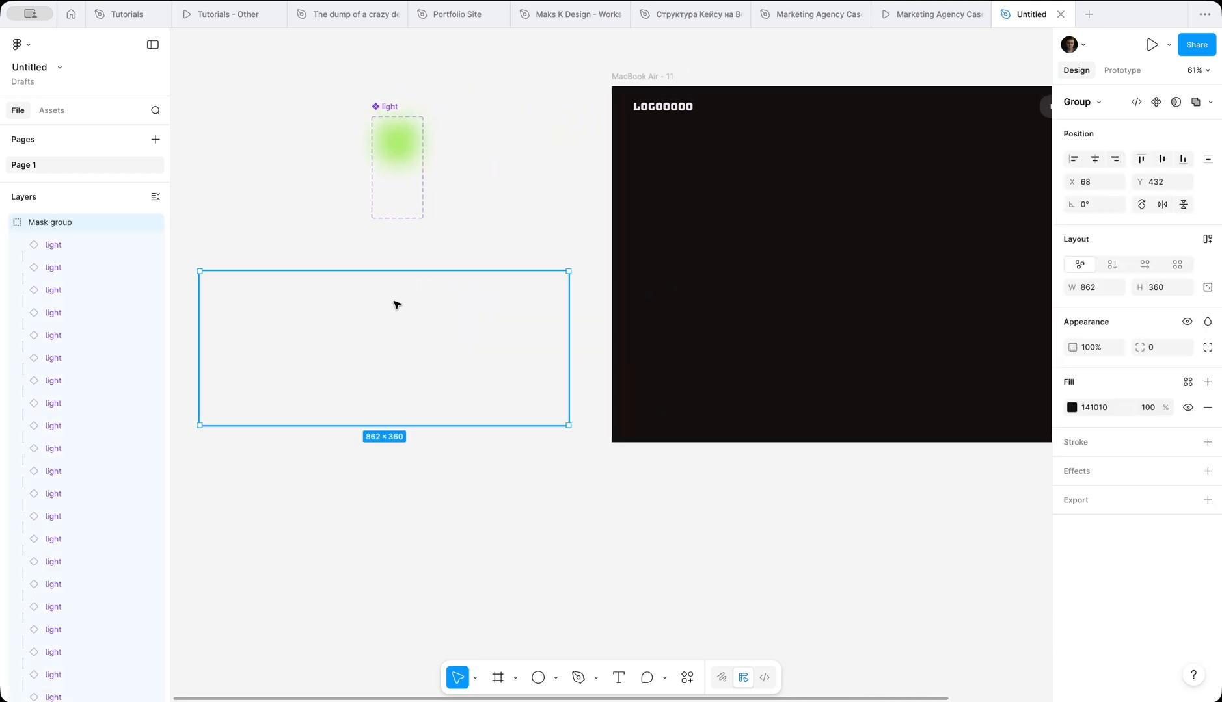
{"action": "left_click_drag", "start_coordinate": [369, 317], "coordinate": [846, 259]}
{"action": "scroll", "coordinate": [846, 260], "scroll_direction": "right", "scroll_amount": 3}
{"action": "left_click_drag", "start_coordinate": [726, 272], "coordinate": [752, 251]}
{"action": "left_click", "coordinate": [1094, 159]}
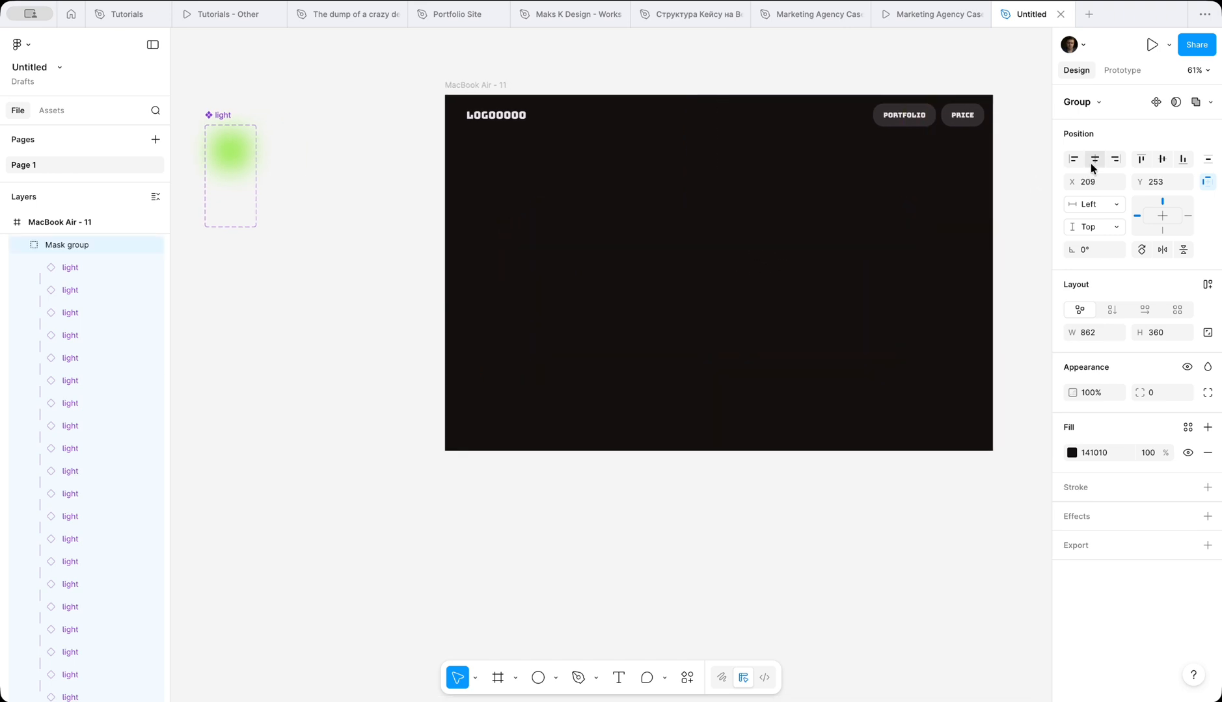
- Present the MacBook Air - 11 frame as a prototype and test the light reveal over the heading
{"action": "scroll", "coordinate": [1006, 196], "scroll_direction": "right", "scroll_amount": 3}
{"action": "scroll", "coordinate": [1007, 197], "scroll_direction": "up", "scroll_amount": 3}
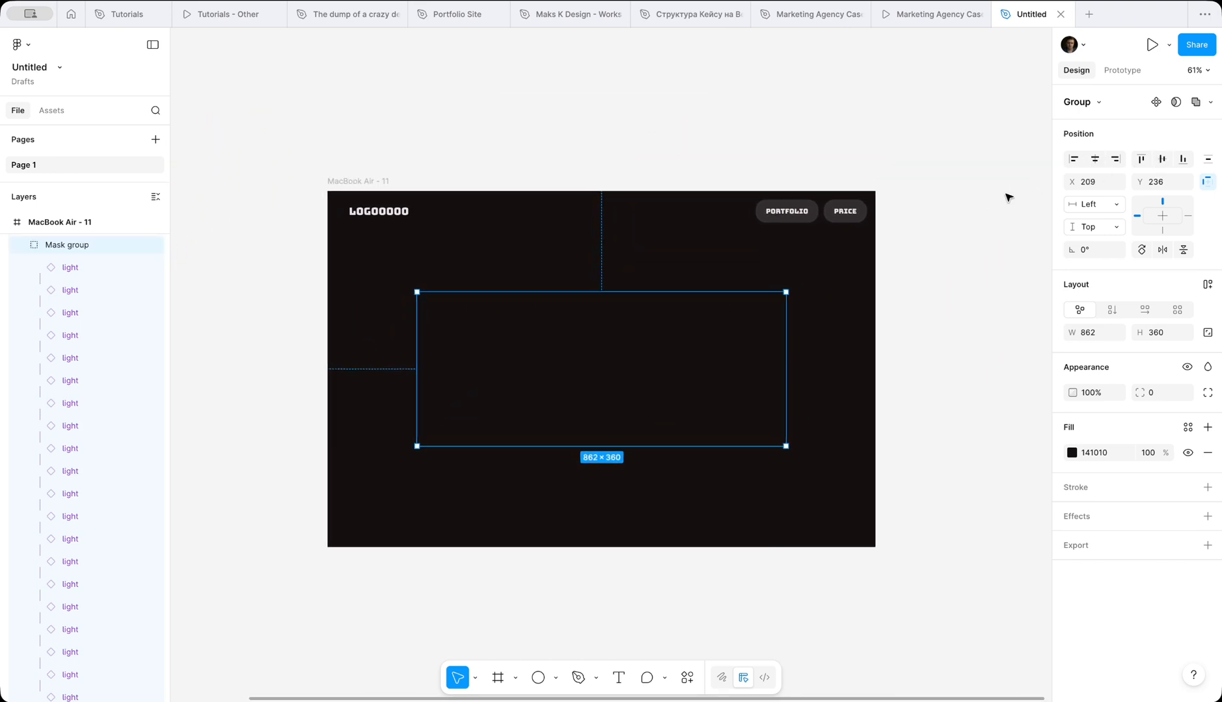
{"action": "left_click", "coordinate": [371, 180]}
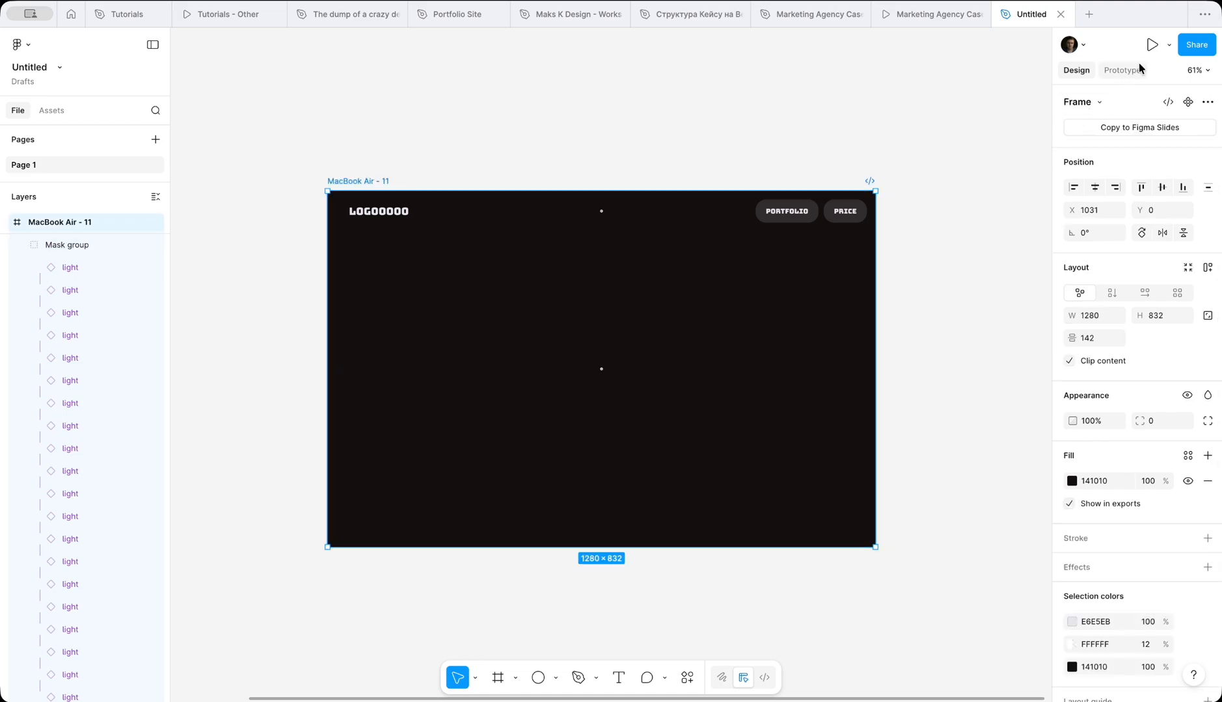
{"action": "left_click", "coordinate": [1150, 45]}
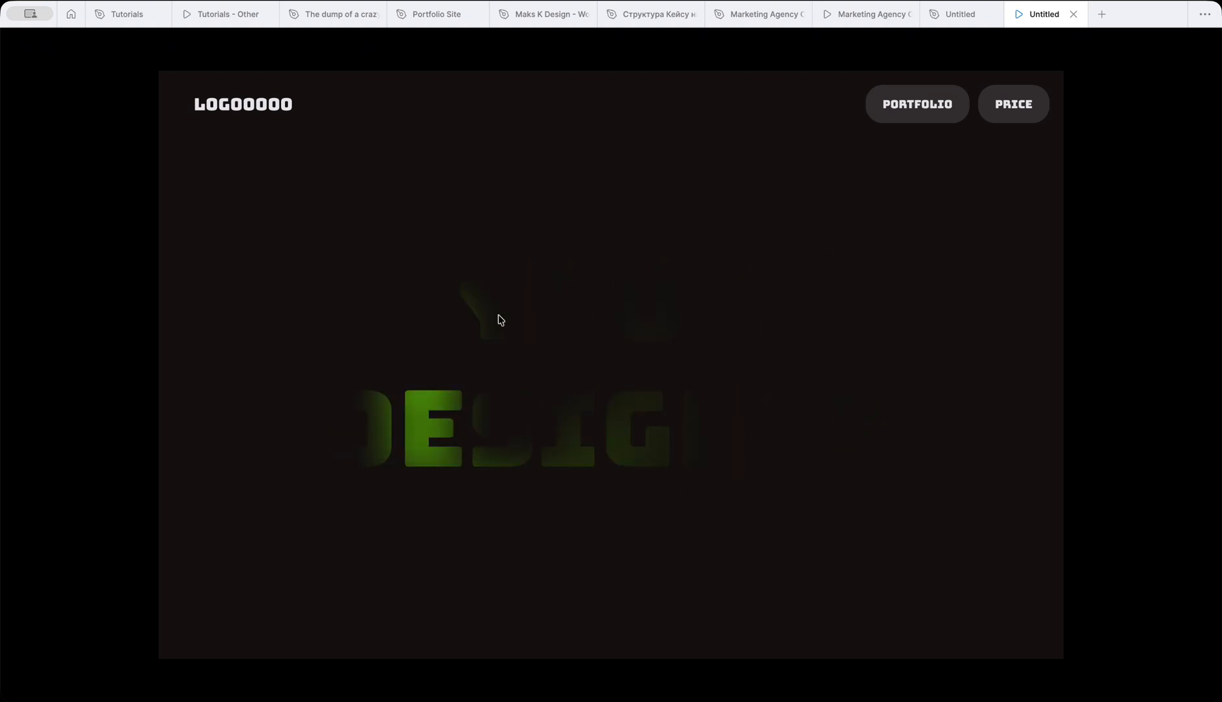
- Recolour the light component's hover variant to yellow E7D104 and test the reveal in the prototype
{"action": "left_click", "coordinate": [953, 14]}
{"action": "scroll", "coordinate": [486, 120], "scroll_direction": "left", "scroll_amount": 5}
{"action": "scroll", "coordinate": [486, 119], "scroll_direction": "up", "scroll_amount": 3}
{"action": "left_click", "coordinate": [460, 340]}
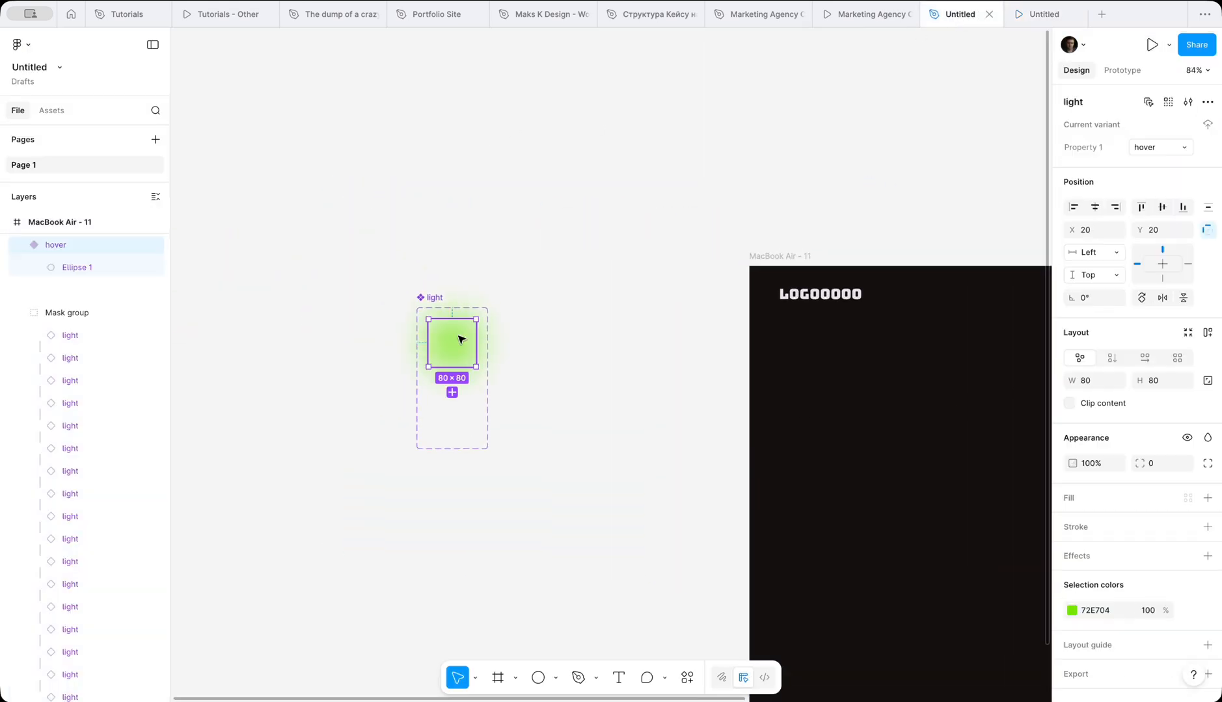
{"action": "left_click", "coordinate": [1072, 610]}
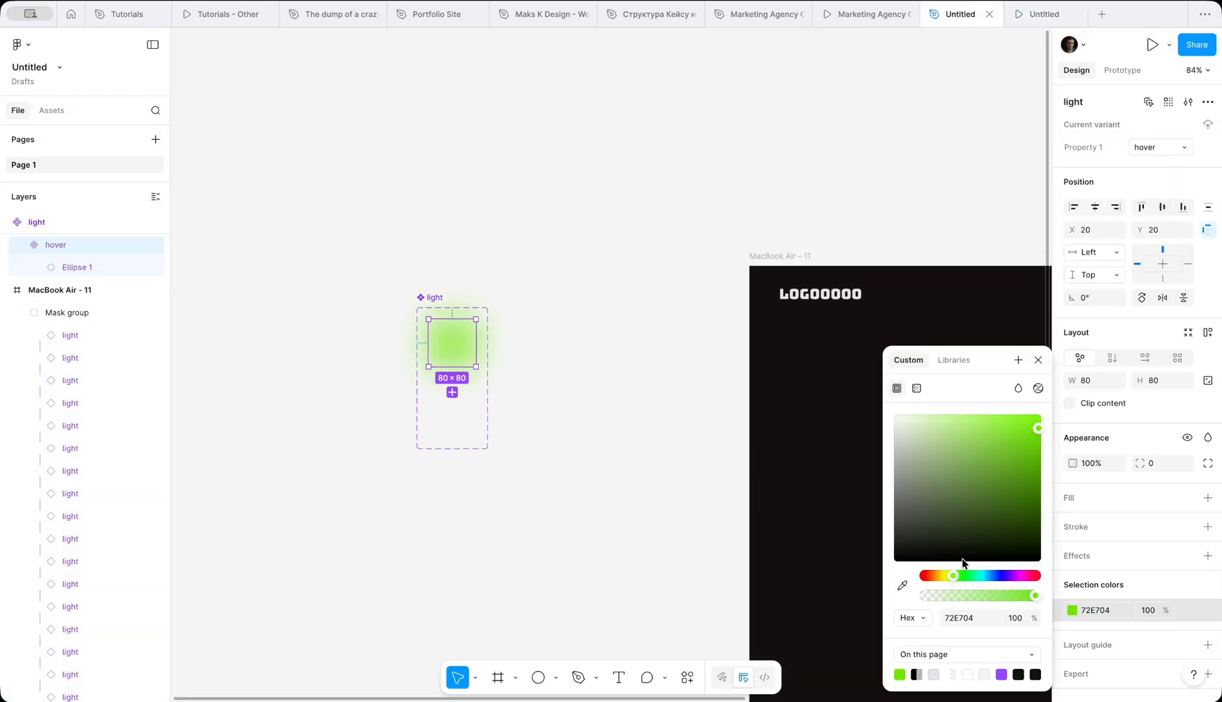
{"action": "left_click_drag", "start_coordinate": [951, 579], "coordinate": [941, 576]}
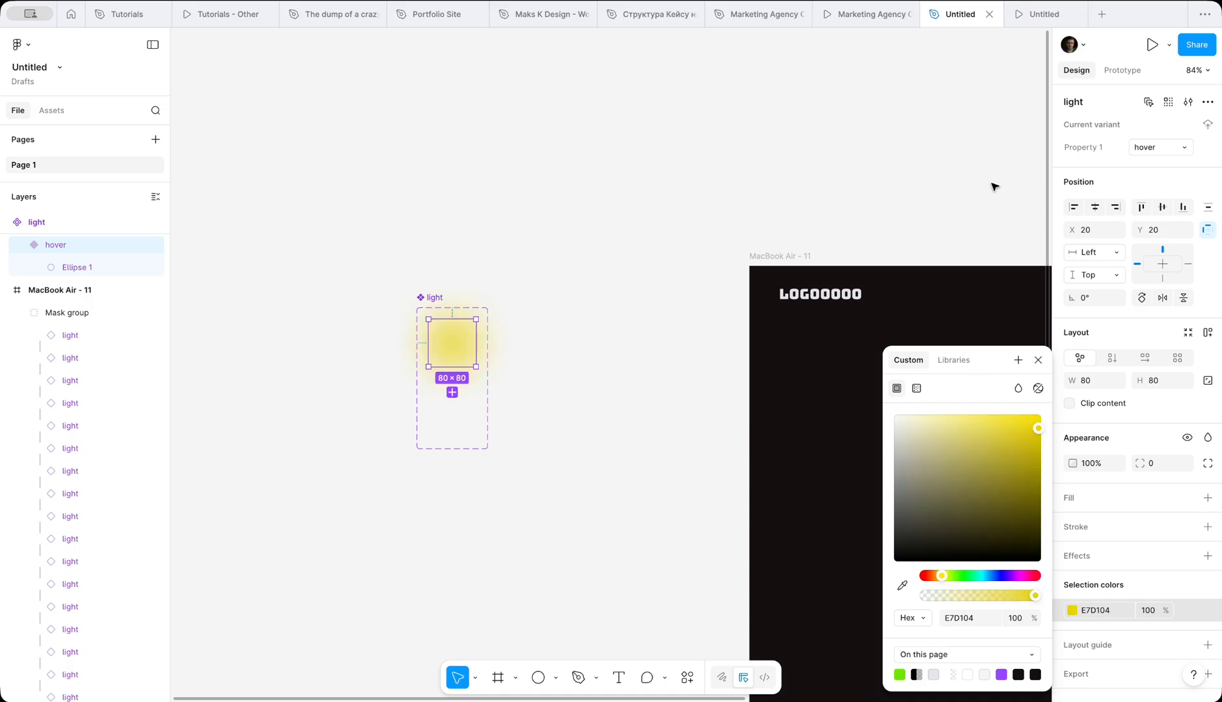
{"action": "left_click", "coordinate": [1025, 22]}
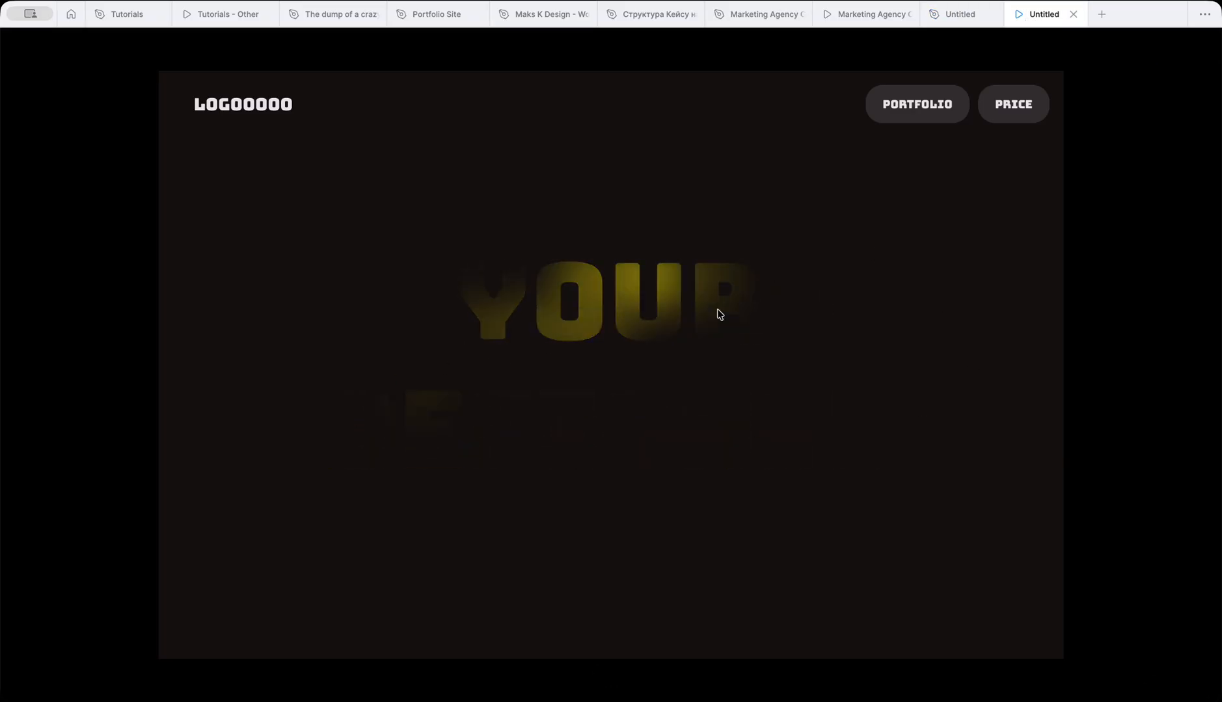
- Change the hover variant's light colour to blue 04ABE7, test it in the prototype, and return to the design file
{"action": "left_click", "coordinate": [936, 20]}
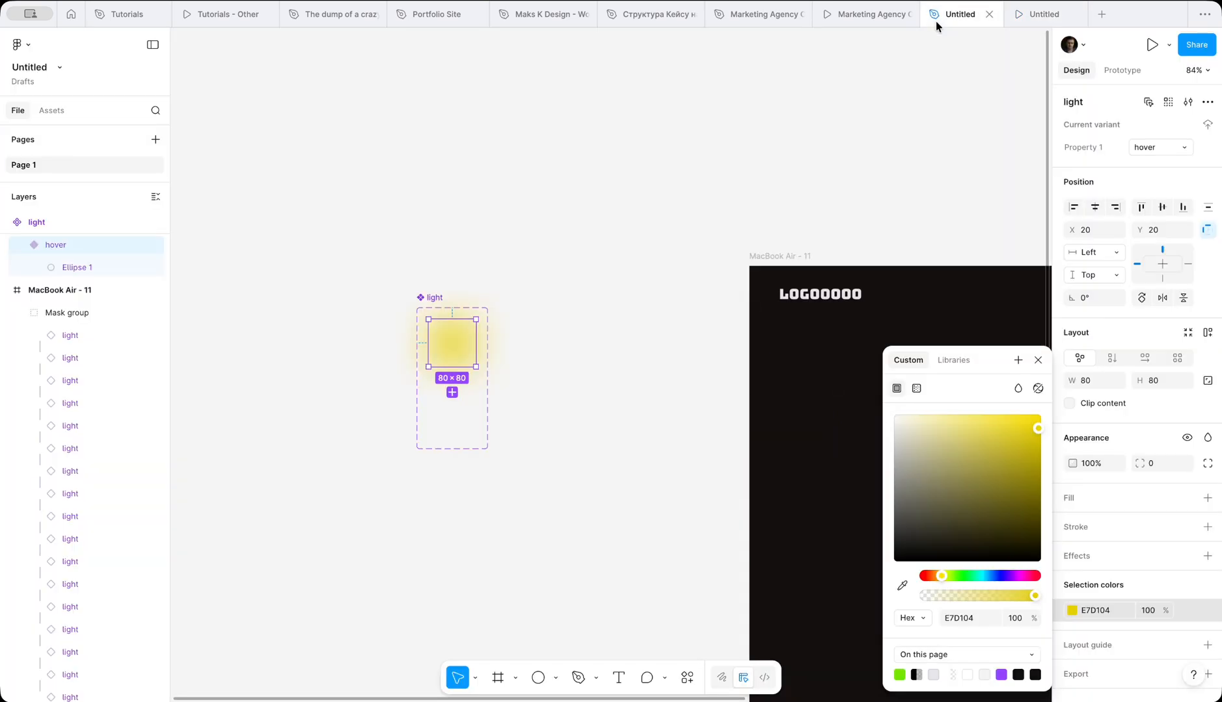
{"action": "left_click_drag", "start_coordinate": [939, 577], "coordinate": [984, 577]}
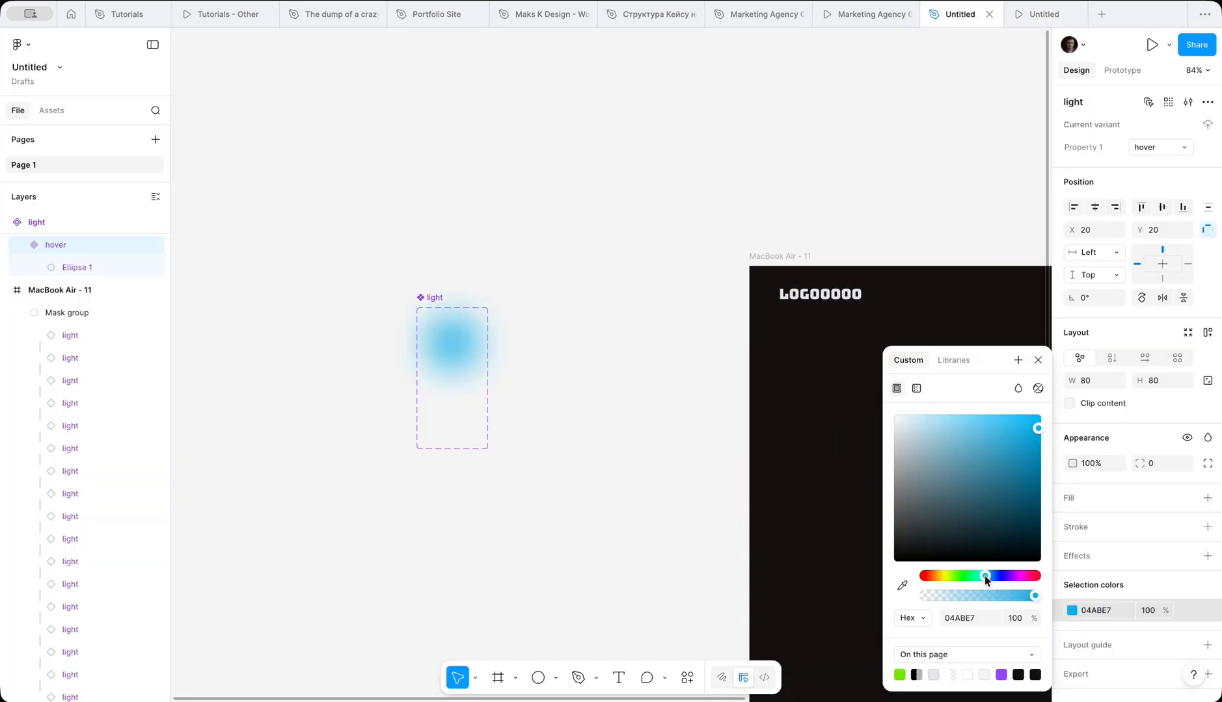
{"action": "left_click", "coordinate": [1039, 15]}
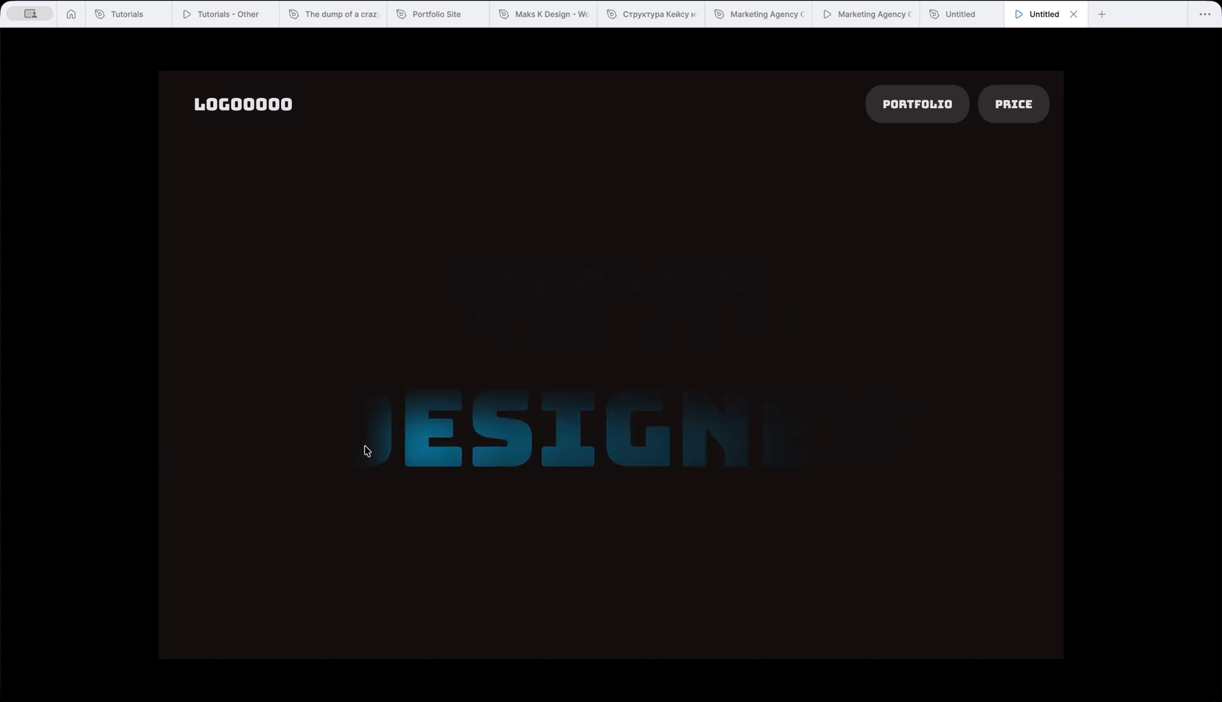
{"action": "left_click", "coordinate": [947, 19]}
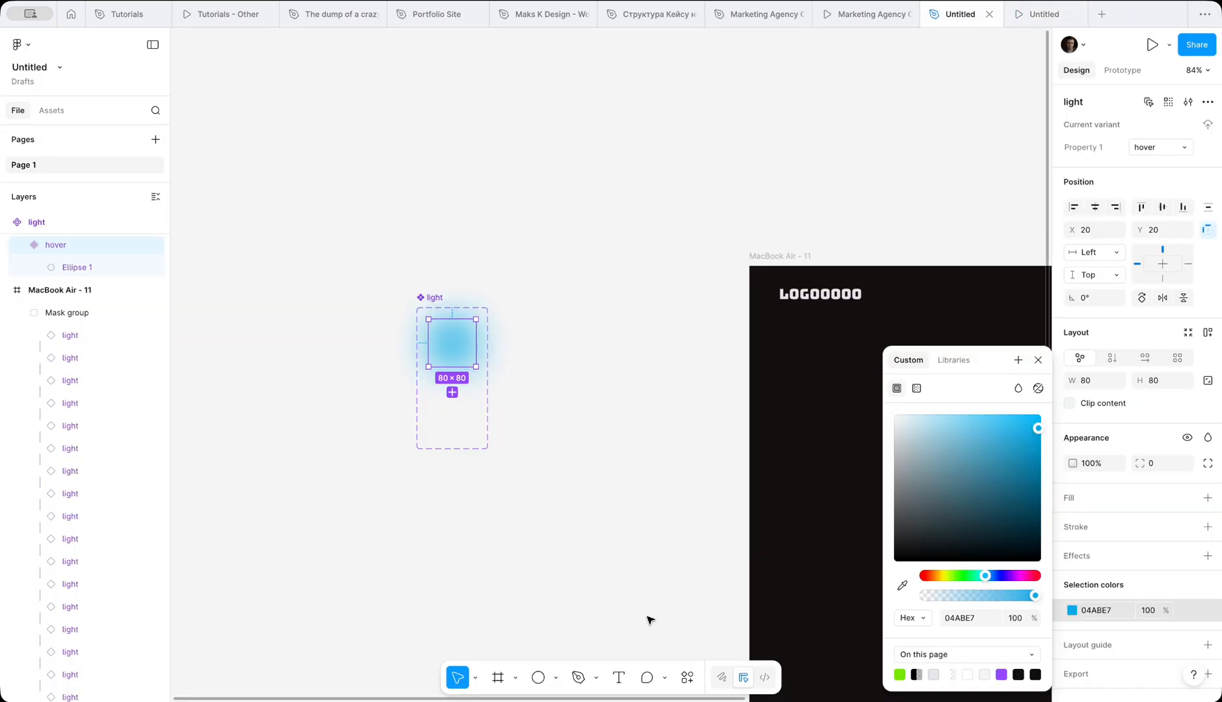